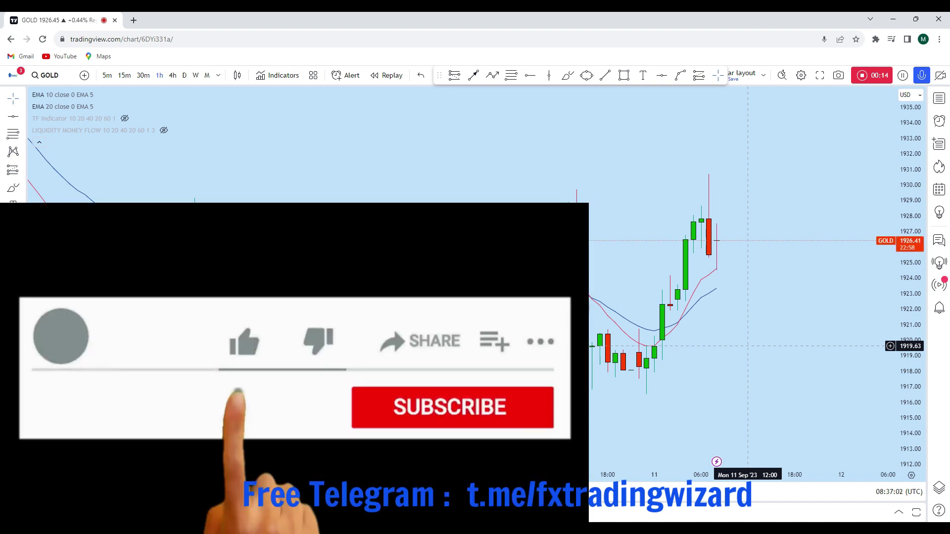
Switch the gold chart to the monthly timeframe and place a horizontal line at 1965.38 along the previous two candles' body tops.
{"action": "left_click_drag", "start_coordinate": [920, 379], "coordinate": [917, 332]}
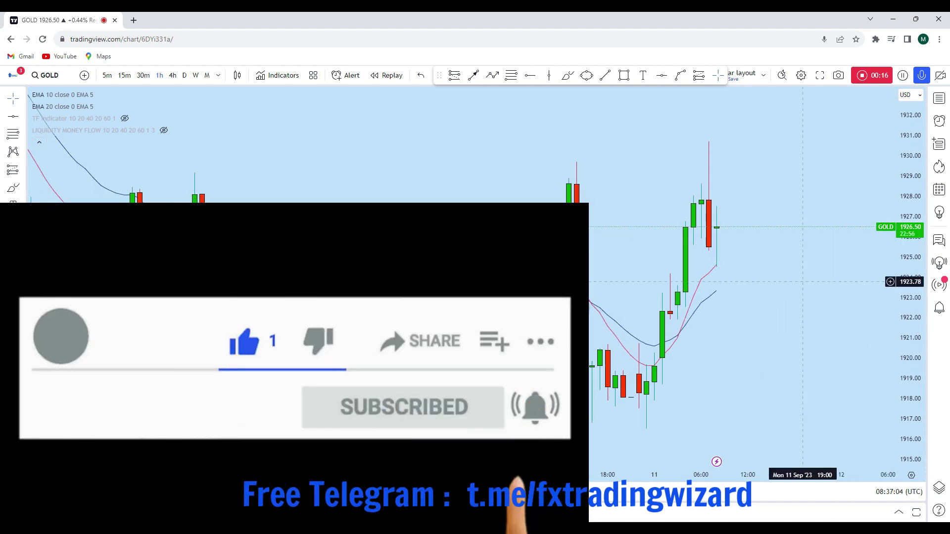
{"action": "left_click", "coordinate": [210, 77]}
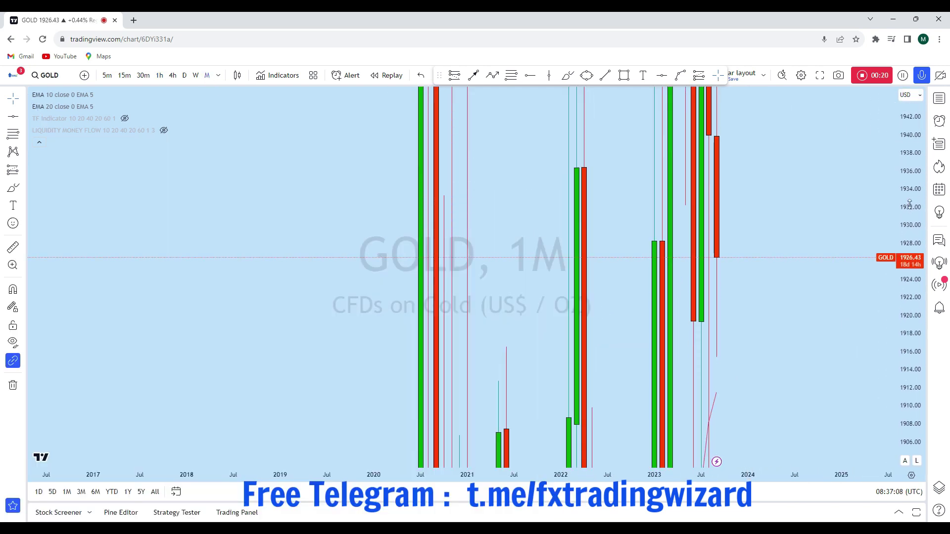
{"action": "left_click_drag", "start_coordinate": [910, 203], "coordinate": [909, 405]}
{"action": "scroll", "coordinate": [861, 296], "scroll_direction": "up", "scroll_amount": 3}
{"action": "left_click_drag", "start_coordinate": [907, 222], "coordinate": [906, 365]}
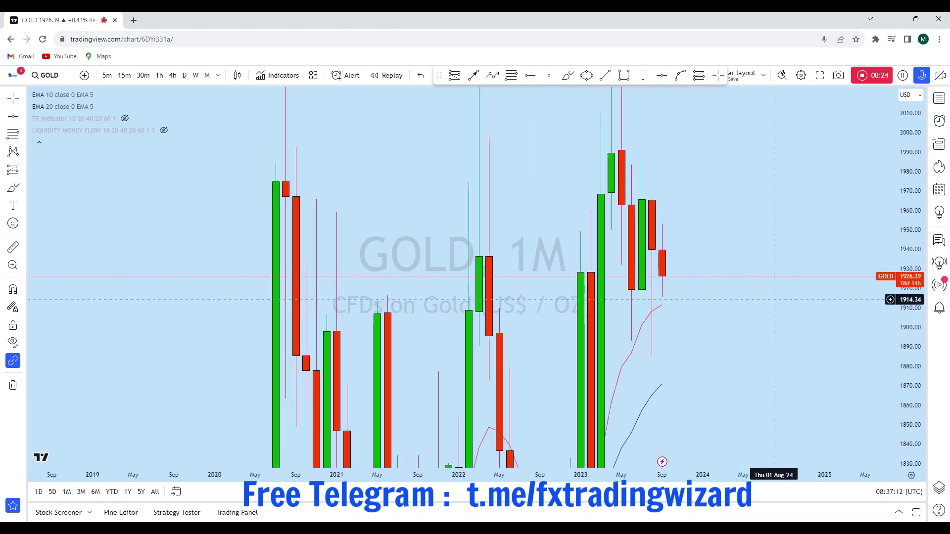
{"action": "left_click", "coordinate": [661, 75]}
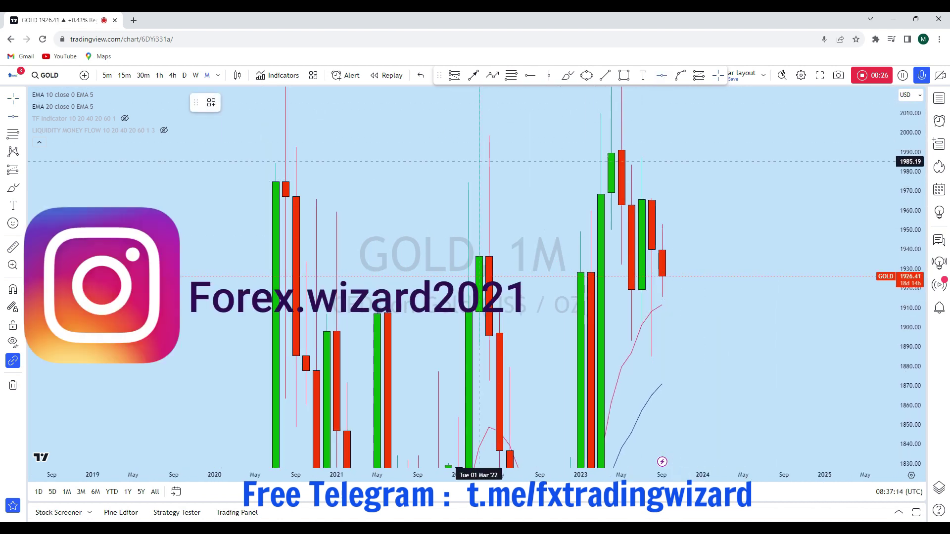
{"action": "left_click", "coordinate": [431, 201]}
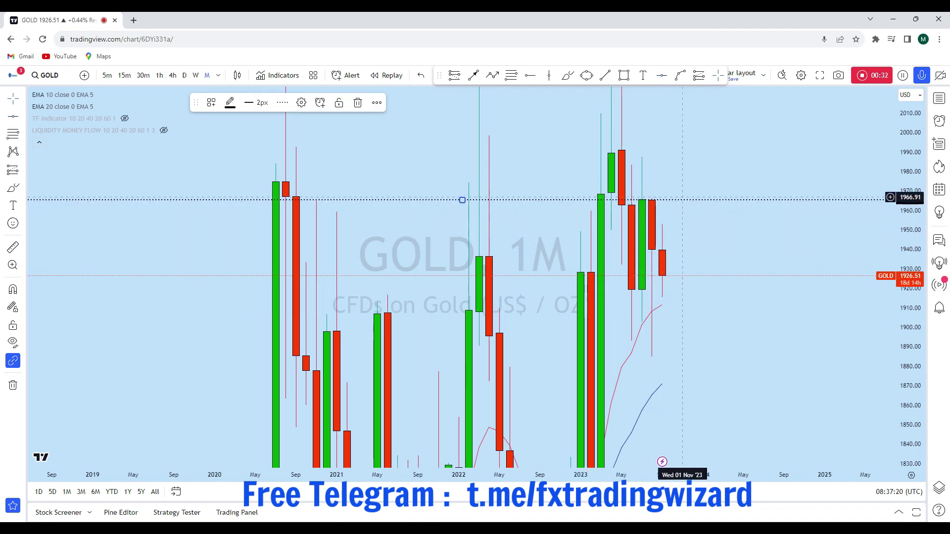
Brush a small loop at the current monthly candle's upper wick and a downward arrow to about 1874, and undo both.
{"action": "left_click", "coordinate": [569, 78]}
{"action": "mouse_move", "coordinate": [672, 220]}
{"action": "left_mouse_down"}
{"action": "mouse_move", "coordinate": [657, 221]}
{"action": "mouse_move", "coordinate": [679, 221]}
{"action": "mouse_move", "coordinate": [666, 218]}
{"action": "left_mouse_up"}
{"action": "mouse_move", "coordinate": [682, 251]}
{"action": "left_mouse_down"}
{"action": "mouse_move", "coordinate": [690, 366]}
{"action": "mouse_move", "coordinate": [702, 378]}
{"action": "left_mouse_up"}
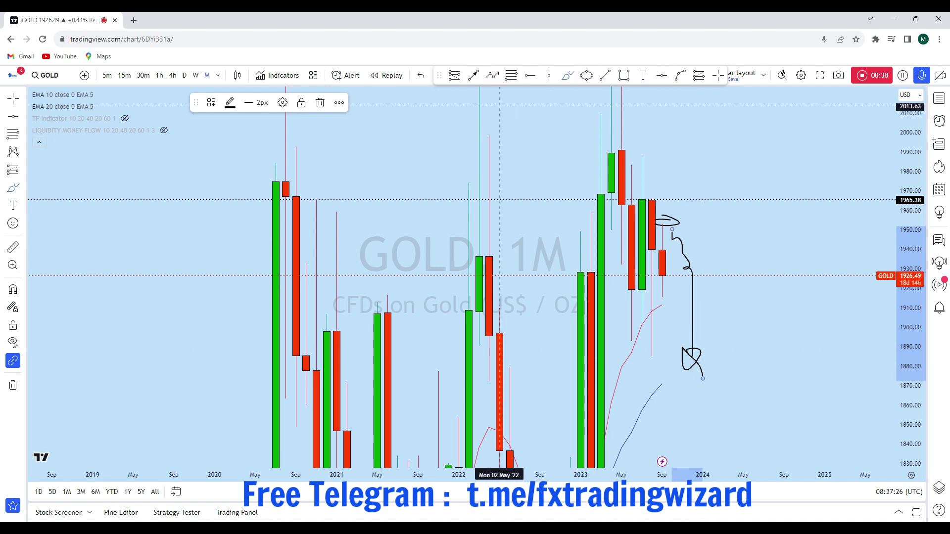
{"action": "left_click", "coordinate": [421, 75]}
{"action": "left_click", "coordinate": [420, 75]}
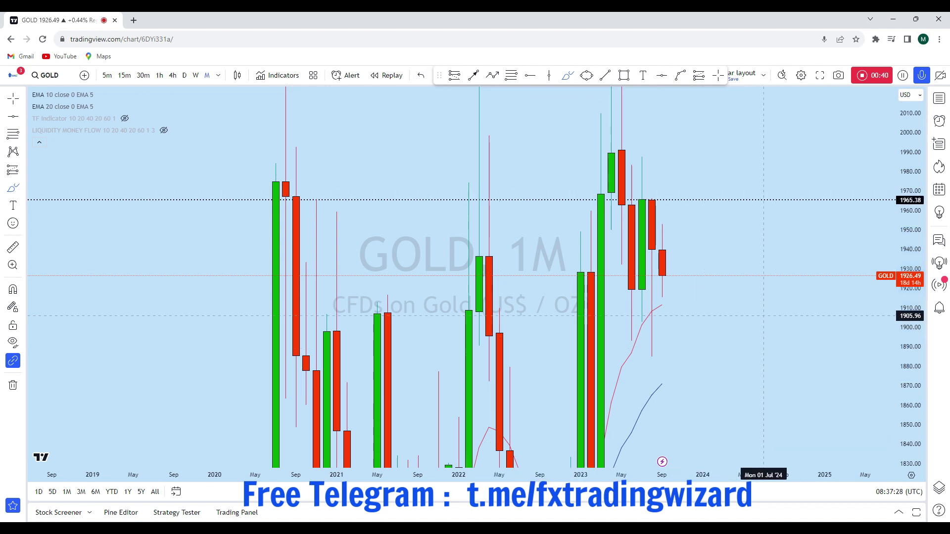
Brush a stepped rising path from the current monthly candle's low up to about 1949, and undo it.
{"action": "scroll", "coordinate": [782, 248], "scroll_direction": "down", "scroll_amount": 2}
{"action": "scroll", "coordinate": [718, 223], "scroll_direction": "up", "scroll_amount": 2}
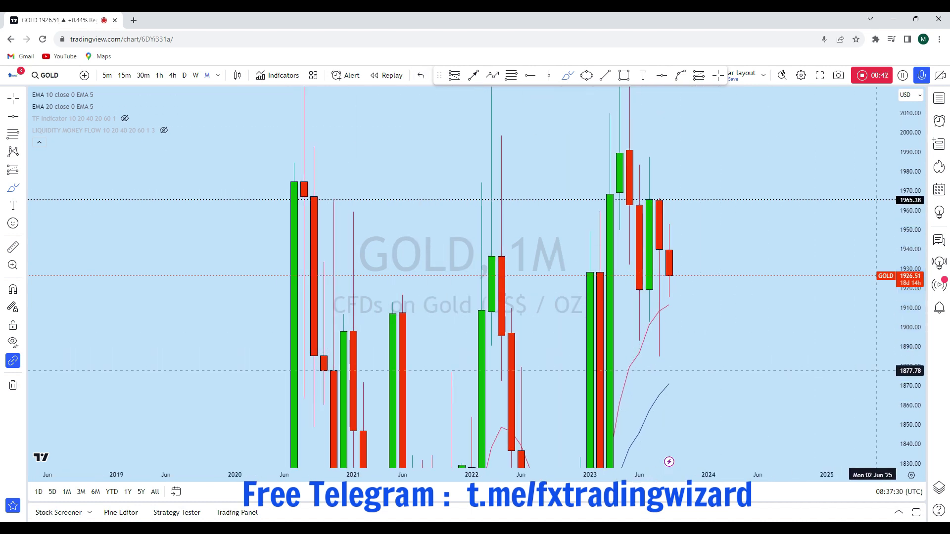
{"action": "left_click_drag", "start_coordinate": [914, 399], "coordinate": [914, 297]}
{"action": "scroll", "coordinate": [727, 299], "scroll_direction": "up", "scroll_amount": 1}
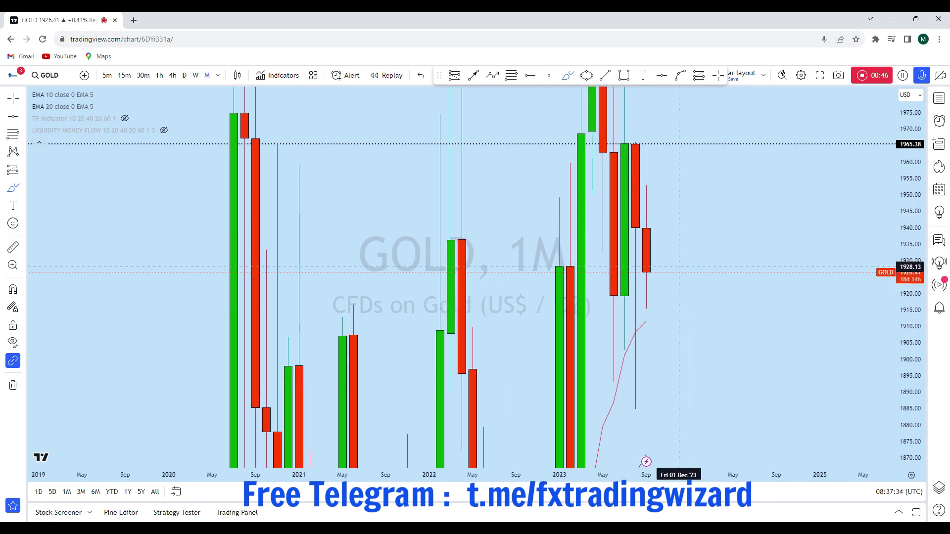
{"action": "left_click", "coordinate": [646, 304]}
{"action": "mouse_move", "coordinate": [646, 305]}
{"action": "left_mouse_down"}
{"action": "mouse_move", "coordinate": [668, 270]}
{"action": "mouse_move", "coordinate": [679, 197]}
{"action": "left_mouse_up"}
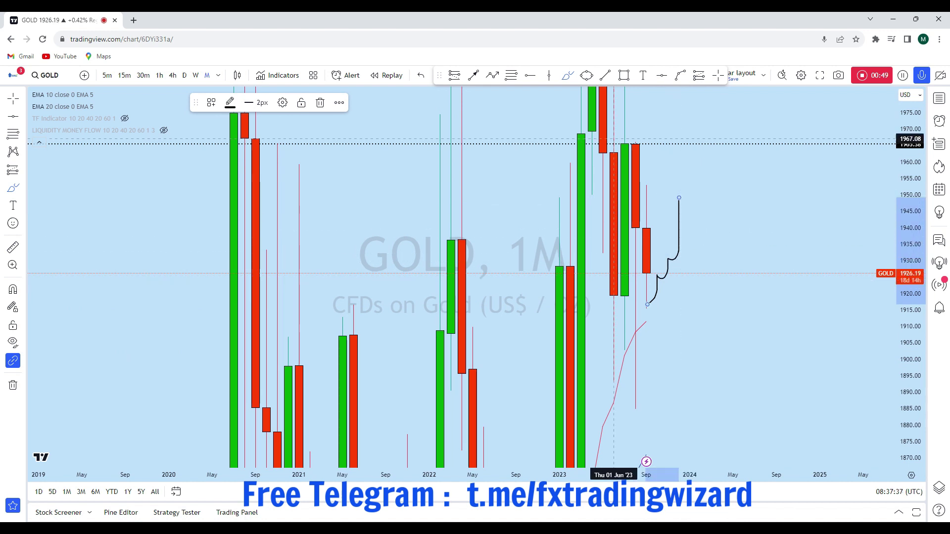
{"action": "left_click", "coordinate": [427, 75]}
Place a second horizontal line at 1939.86, level with the current monthly candle's open.
{"action": "scroll", "coordinate": [762, 277], "scroll_direction": "down", "scroll_amount": 2}
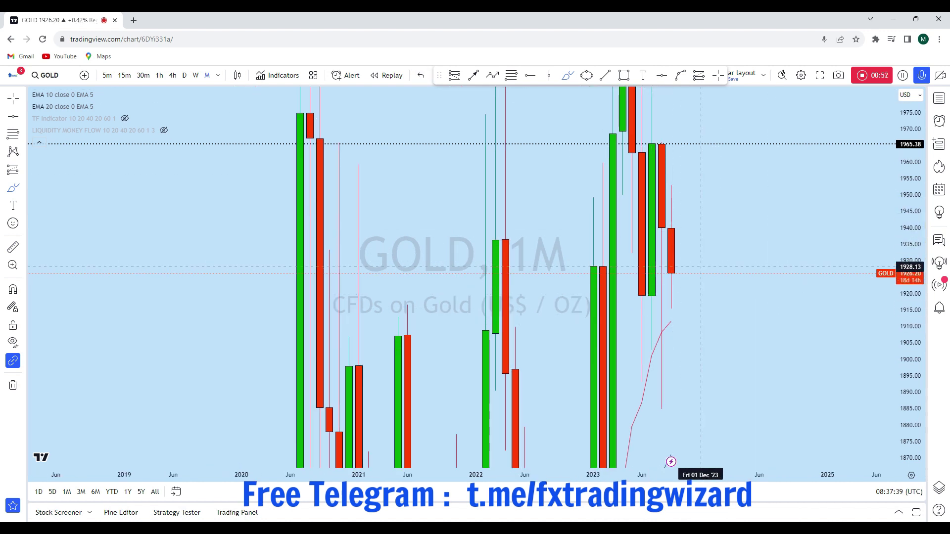
{"action": "left_click", "coordinate": [662, 76]}
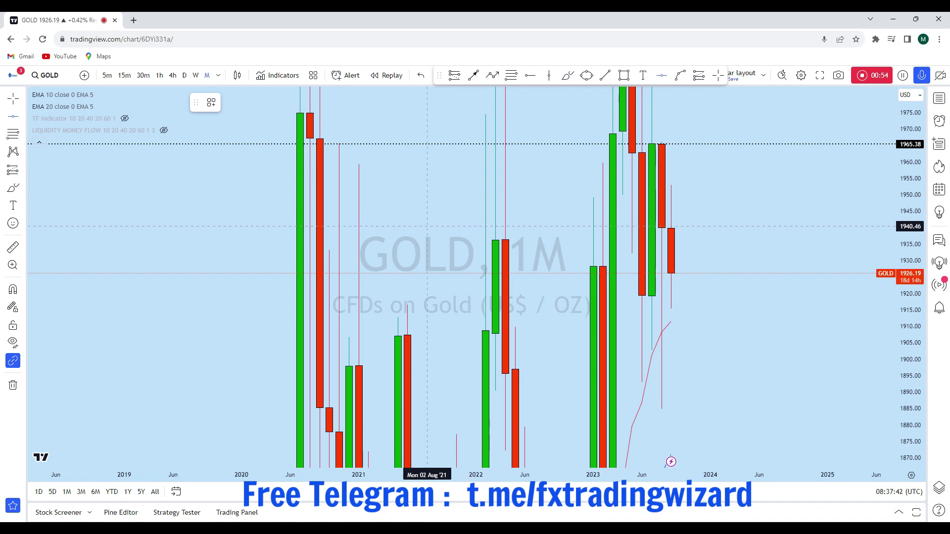
{"action": "left_click", "coordinate": [427, 228]}
{"action": "scroll", "coordinate": [752, 198], "scroll_direction": "up", "scroll_amount": 2}
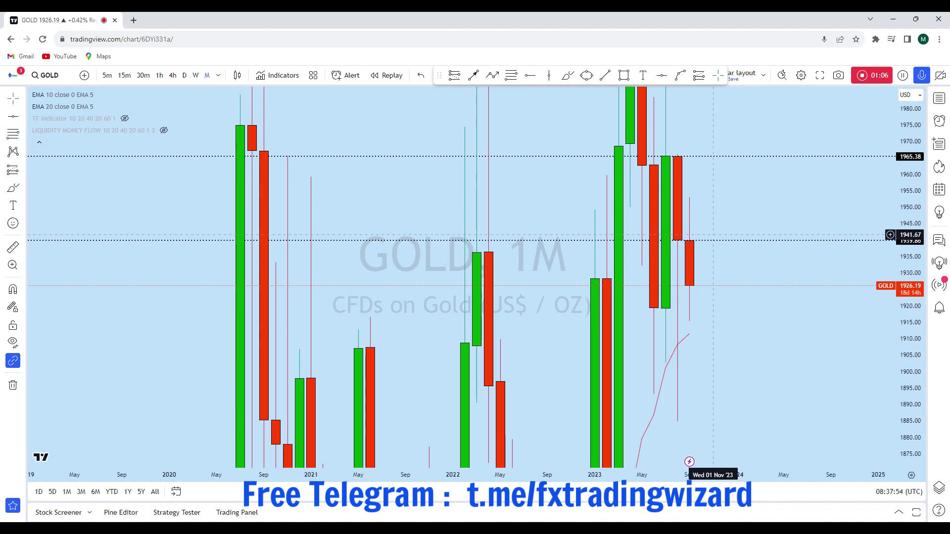
Switch the gold chart to the weekly timeframe.
{"action": "left_click", "coordinate": [196, 76]}
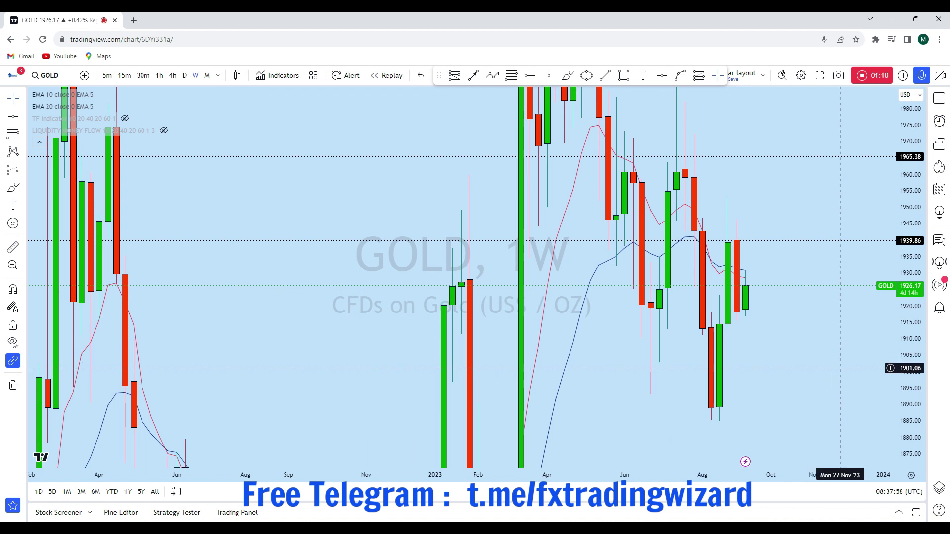
{"action": "scroll", "coordinate": [840, 368], "scroll_direction": "up", "scroll_amount": 2}
{"action": "scroll", "coordinate": [839, 370], "scroll_direction": "down", "scroll_amount": 1}
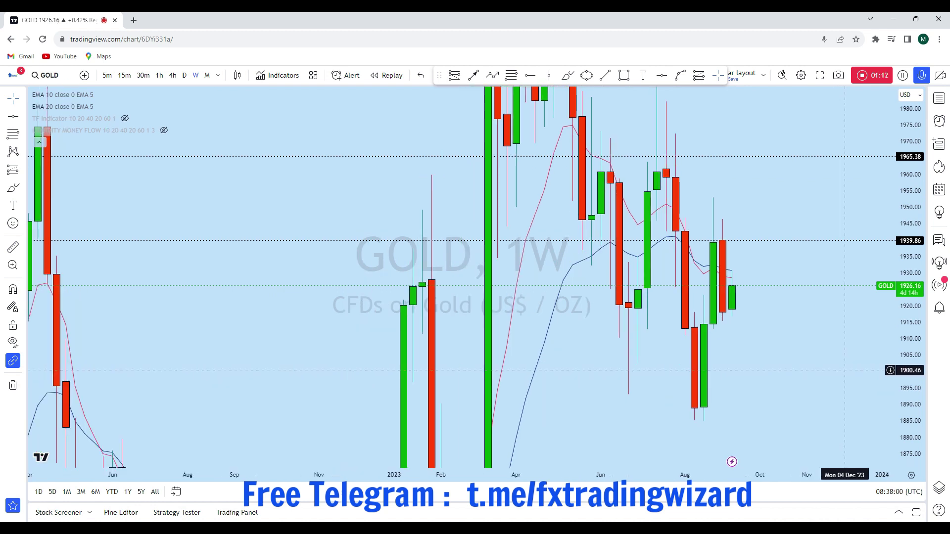
{"action": "scroll", "coordinate": [845, 370], "scroll_direction": "down", "scroll_amount": 1}
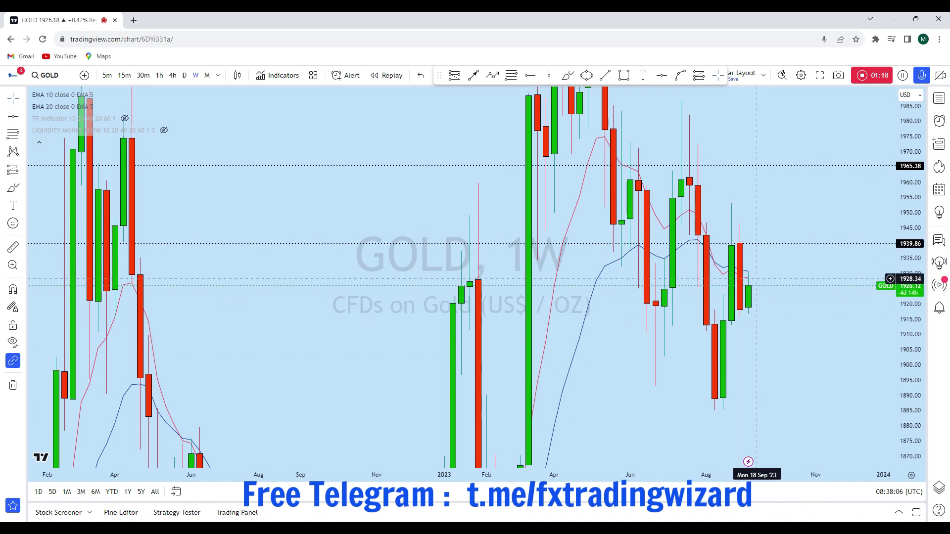
Brush two short descending strokes above the highs of the latest weekly candles, and undo both.
{"action": "left_click", "coordinate": [568, 79]}
{"action": "left_click_drag", "start_coordinate": [742, 211], "coordinate": [774, 229]}
{"action": "left_click_drag", "start_coordinate": [724, 195], "coordinate": [748, 204]}
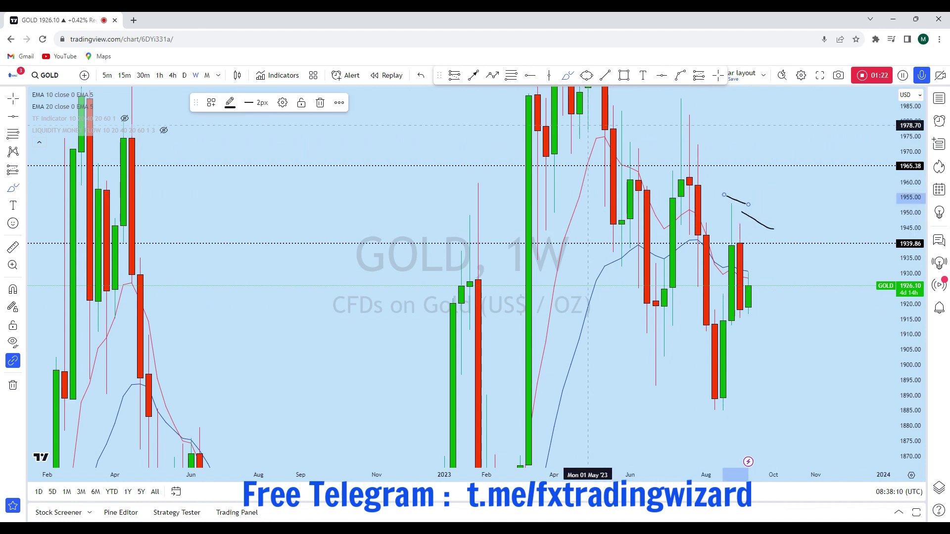
{"action": "left_click", "coordinate": [424, 75]}
{"action": "left_click", "coordinate": [423, 75]}
Brush short curves under the latest weekly lows and a downward arrow from the current candle to about 1873, undoing the strokes.
{"action": "left_click_drag", "start_coordinate": [714, 323], "coordinate": [765, 312]}
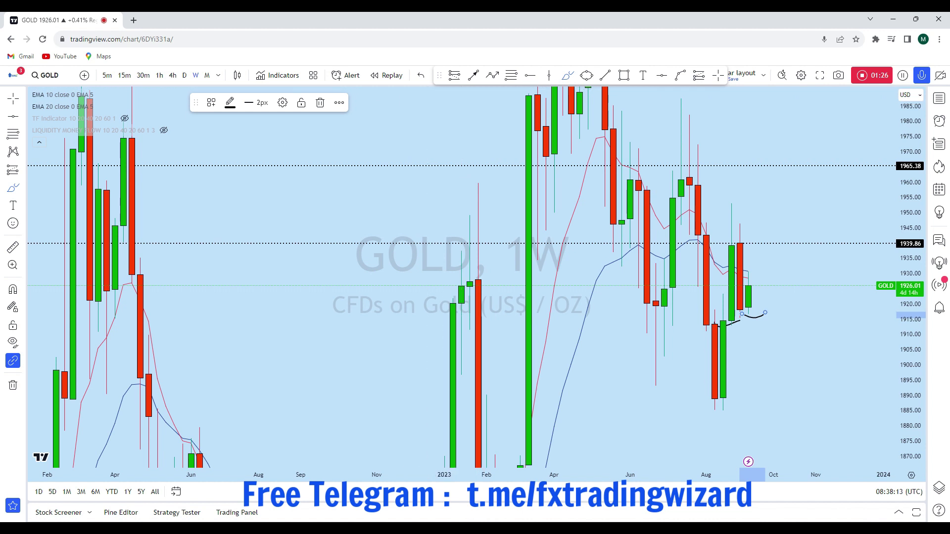
{"action": "left_click", "coordinate": [422, 76]}
{"action": "left_click", "coordinate": [422, 75]}
{"action": "left_click_drag", "start_coordinate": [749, 285], "coordinate": [782, 425]}
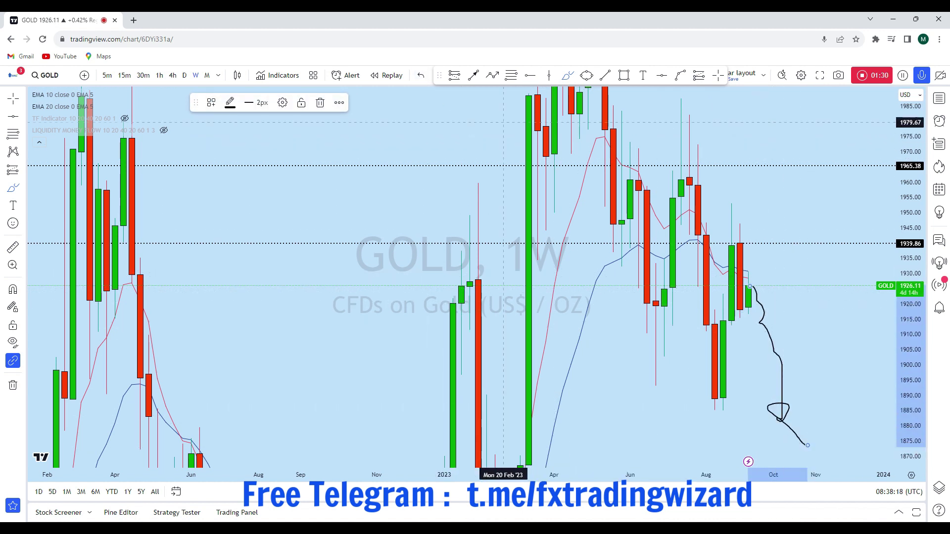
{"action": "left_click", "coordinate": [421, 77]}
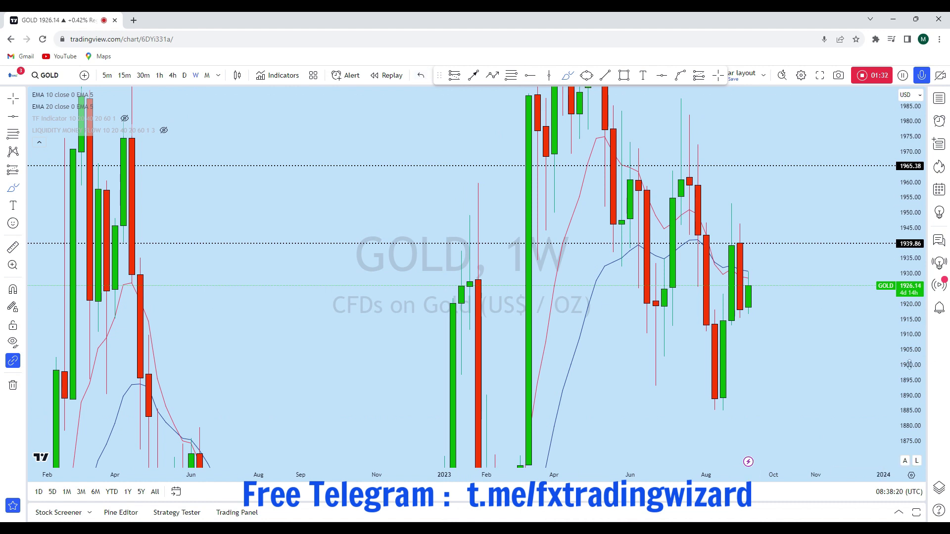
Trace the current weekly candle with vertical brush strokes and sketch a rising path beside it to the 1939.86 line, removing every stroke.
{"action": "left_click_drag", "start_coordinate": [909, 365], "coordinate": [909, 205]}
{"action": "scroll", "coordinate": [717, 322], "scroll_direction": "up", "scroll_amount": 4}
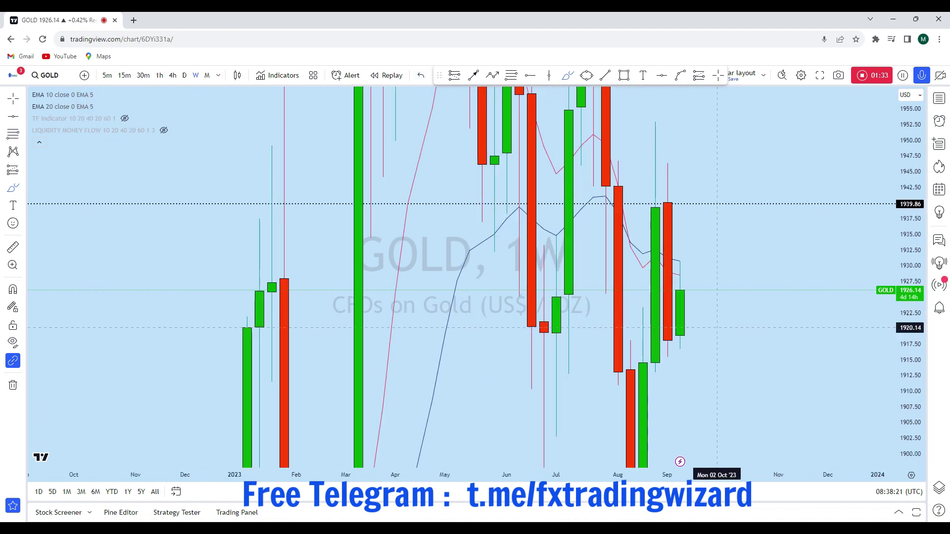
{"action": "left_click", "coordinate": [680, 337]}
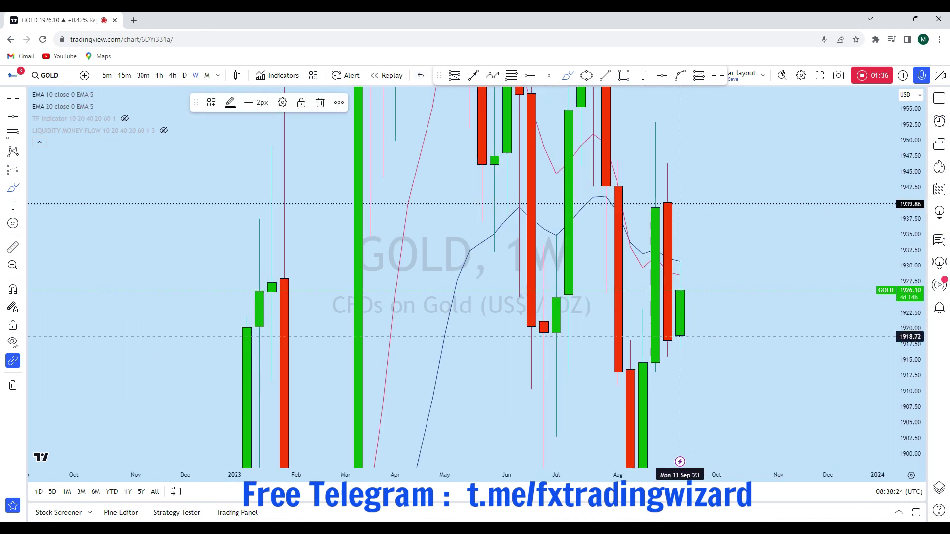
{"action": "left_click_drag", "start_coordinate": [680, 282], "coordinate": [680, 237]}
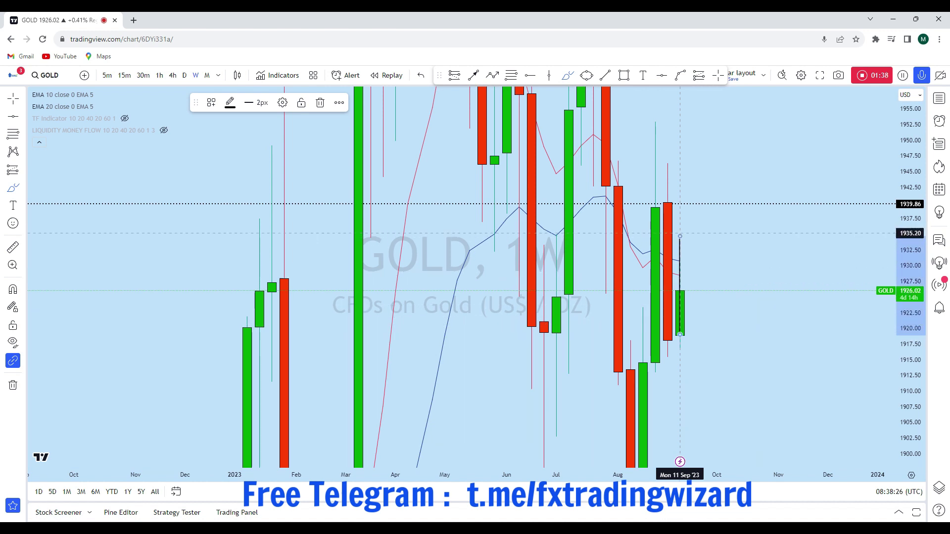
{"action": "key", "text": "Delete"}
{"action": "left_click_drag", "start_coordinate": [679, 346], "coordinate": [680, 242]}
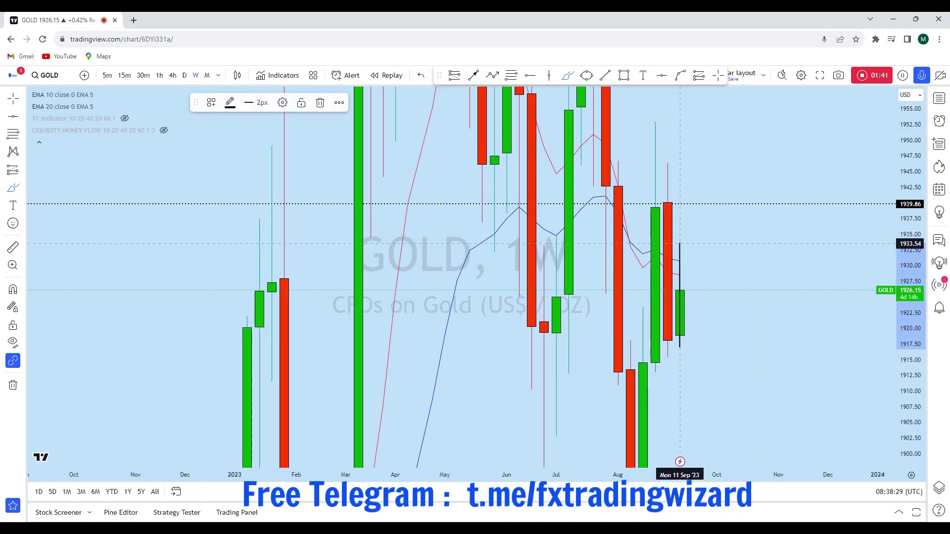
{"action": "left_click", "coordinate": [422, 75]}
{"action": "left_click_drag", "start_coordinate": [693, 298], "coordinate": [717, 203]}
{"action": "left_click", "coordinate": [420, 75]}
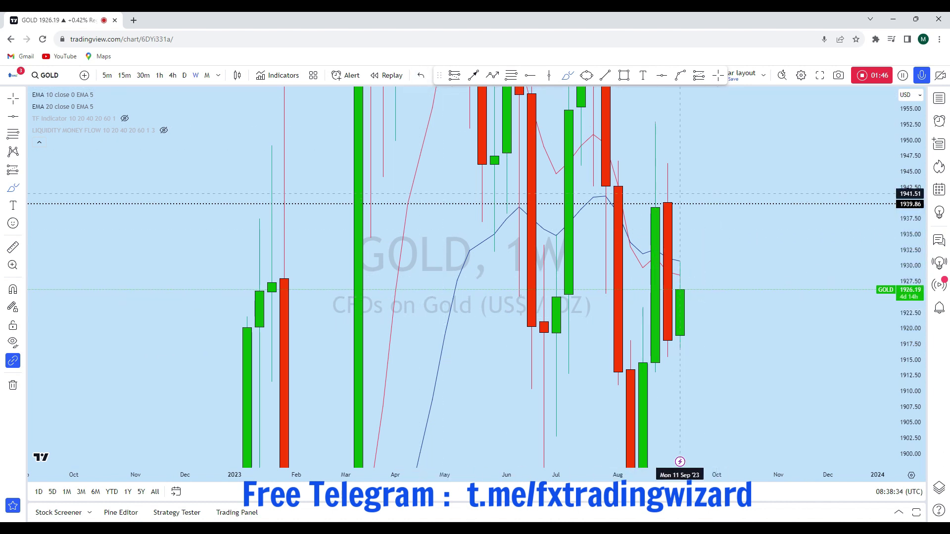
Circle where the previous weekly candles meet the 1939.86 line and sketch a rise from the current candle to it, undoing both.
{"action": "left_click_drag", "start_coordinate": [643, 203], "coordinate": [692, 201]}
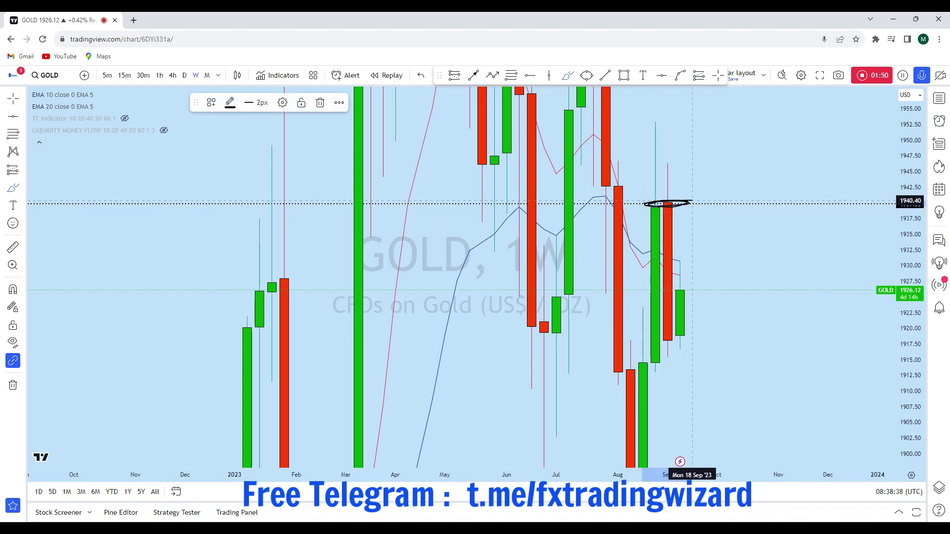
{"action": "left_click", "coordinate": [418, 77]}
{"action": "mouse_move", "coordinate": [681, 287]}
{"action": "left_mouse_down"}
{"action": "mouse_move", "coordinate": [691, 290]}
{"action": "mouse_move", "coordinate": [692, 222]}
{"action": "left_mouse_up"}
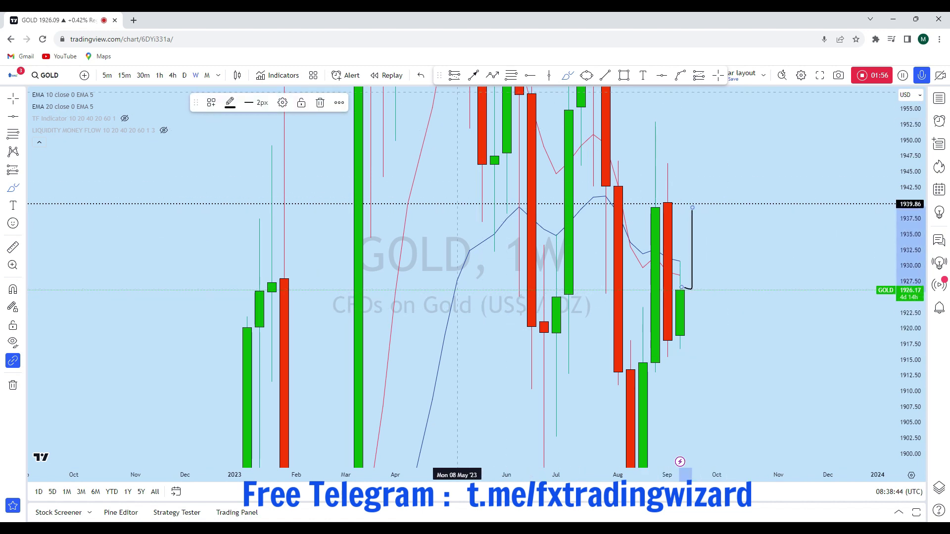
{"action": "left_click", "coordinate": [421, 75]}
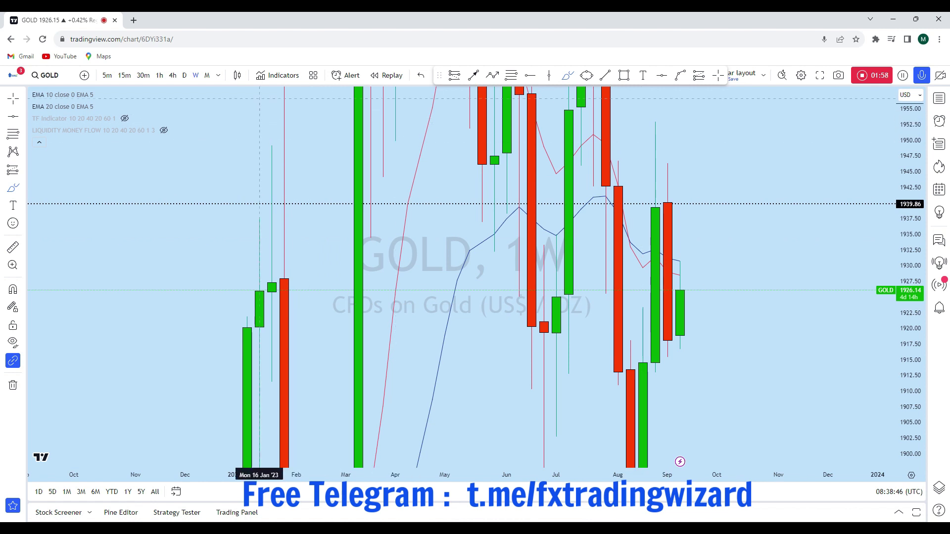
Switch the gold chart to the daily timeframe.
{"action": "left_click", "coordinate": [184, 75]}
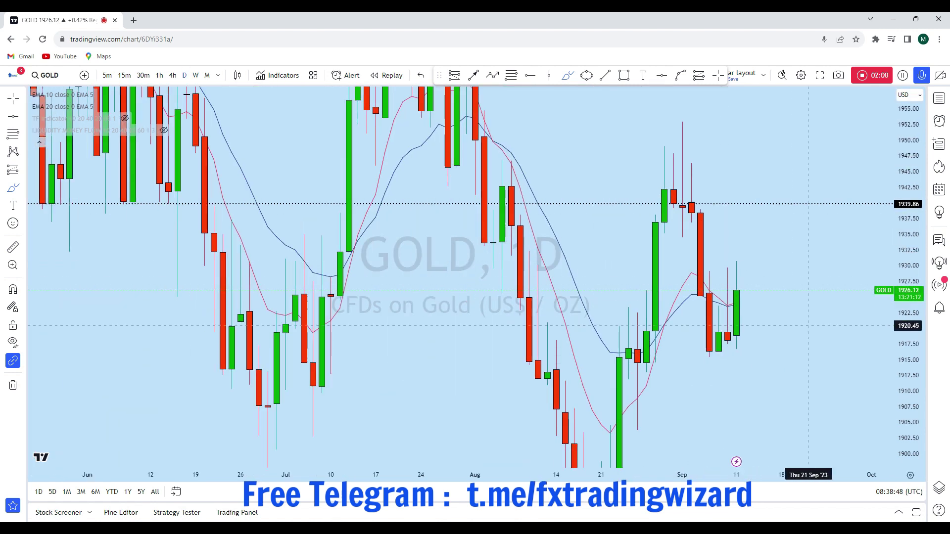
{"action": "scroll", "coordinate": [817, 389], "scroll_direction": "down", "scroll_amount": 1}
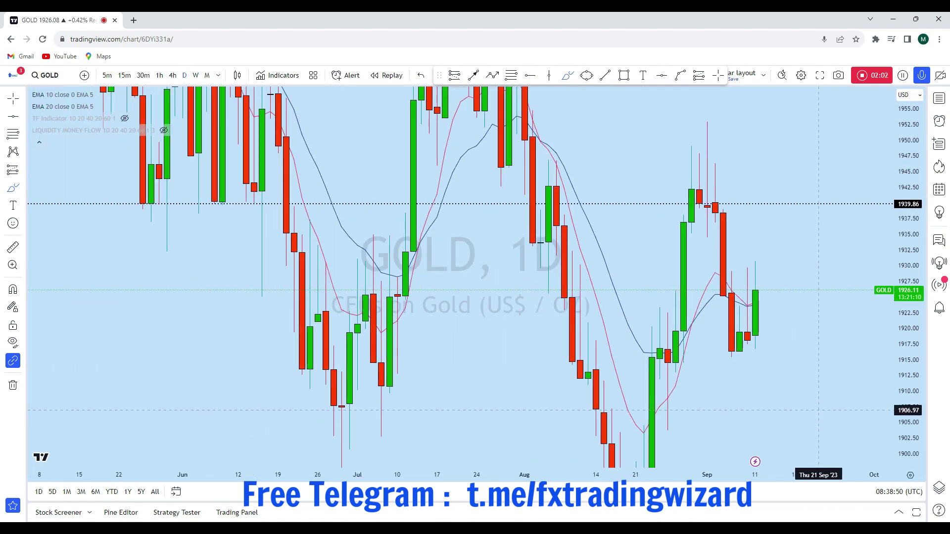
Brush a vertical stroke along the 8 September daily candle and a line near its low at about 1918, undoing both.
{"action": "left_click_drag", "start_coordinate": [747, 269], "coordinate": [747, 346]}
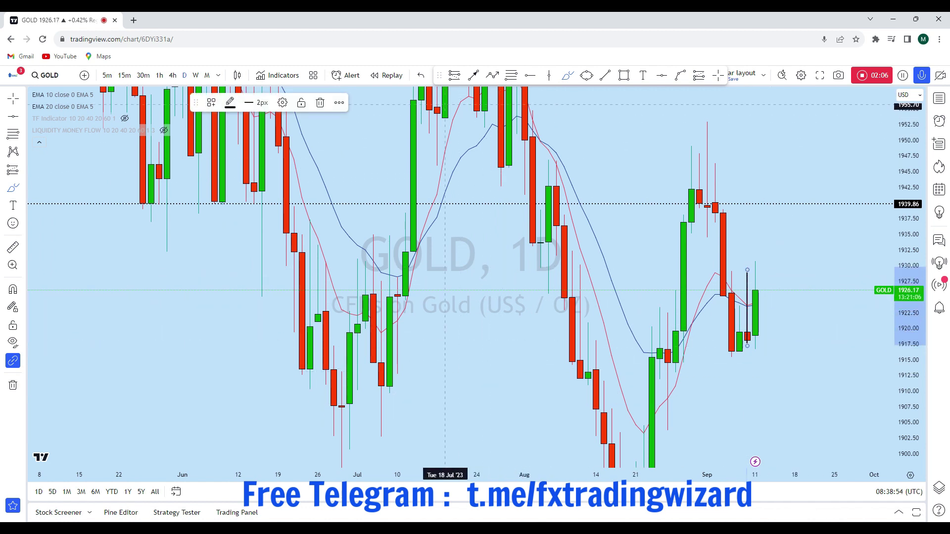
{"action": "left_click", "coordinate": [420, 75]}
{"action": "left_click_drag", "start_coordinate": [901, 419], "coordinate": [899, 285]}
{"action": "left_click_drag", "start_coordinate": [834, 434], "coordinate": [740, 438]}
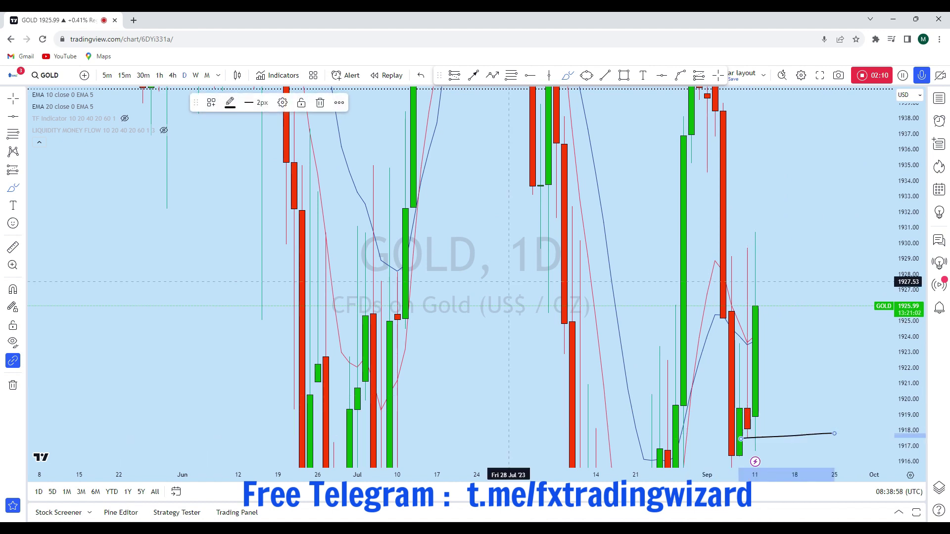
{"action": "left_click", "coordinate": [421, 75]}
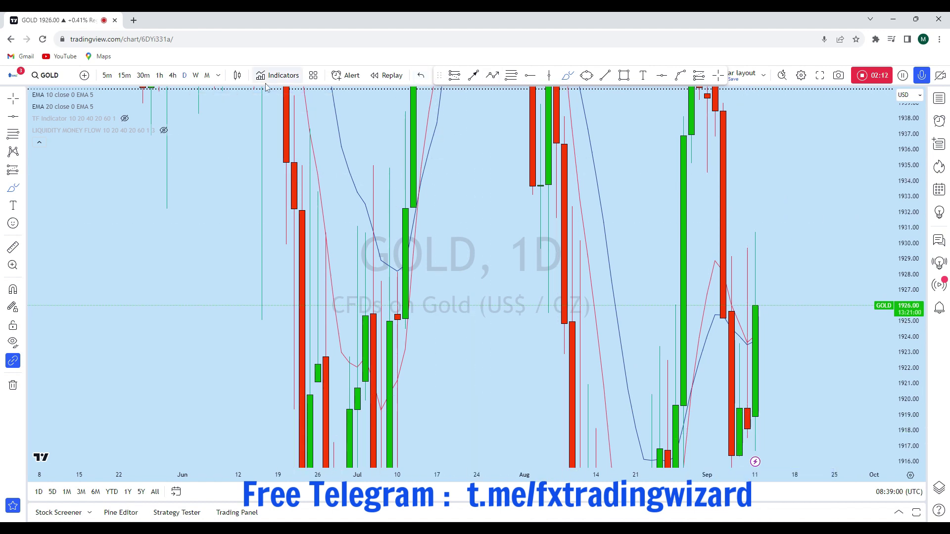
{"action": "left_click_drag", "start_coordinate": [762, 365], "coordinate": [735, 280]}
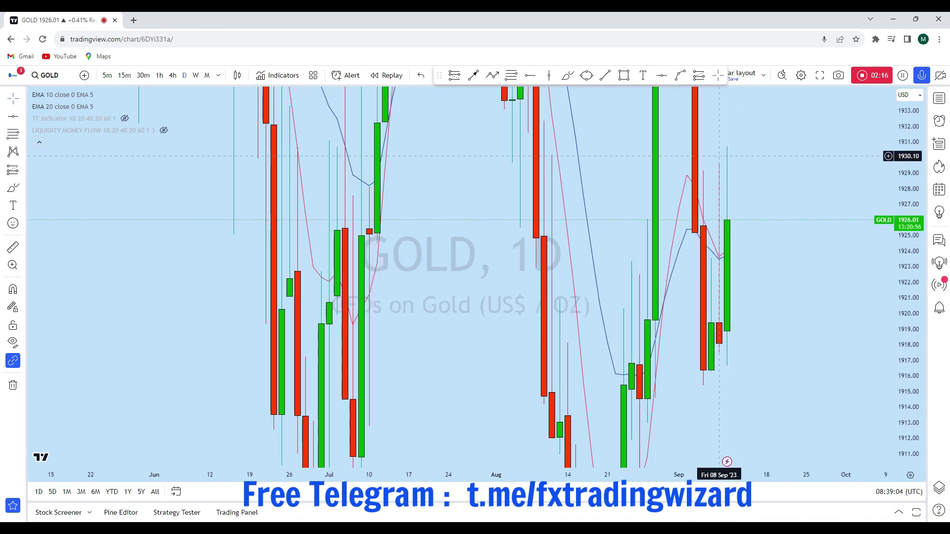
{"action": "left_click_drag", "start_coordinate": [771, 157], "coordinate": [758, 154]}
{"action": "left_click_drag", "start_coordinate": [906, 197], "coordinate": [906, 262]}
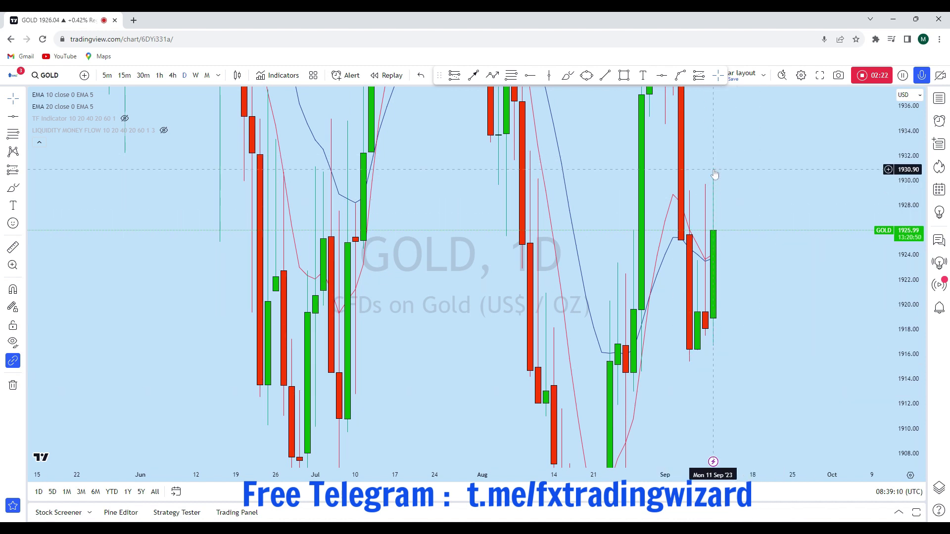
Brush a dip from the current daily candle to about 1922 and a rise to about 1934, undoing the stroke.
{"action": "scroll", "coordinate": [756, 343], "scroll_direction": "up", "scroll_amount": 1}
{"action": "scroll", "coordinate": [755, 343], "scroll_direction": "up", "scroll_amount": 1}
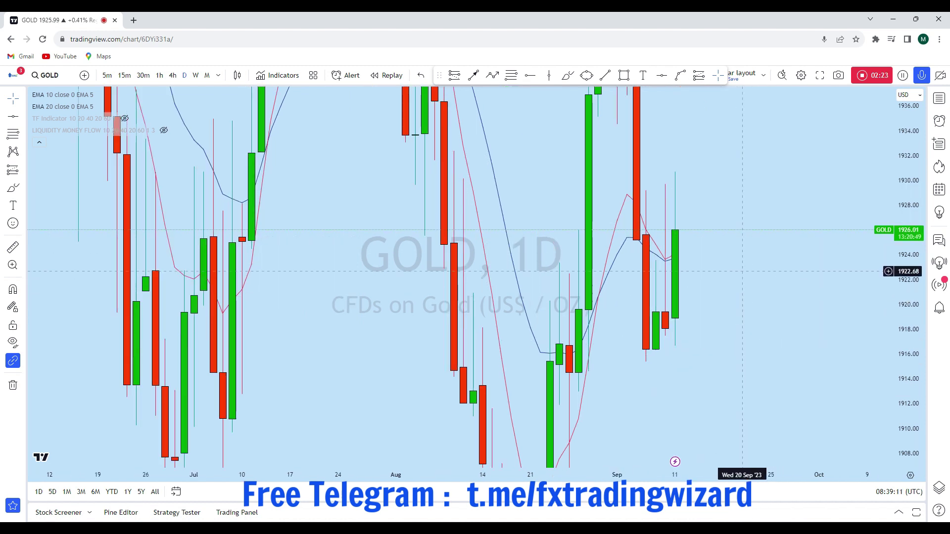
{"action": "left_click", "coordinate": [567, 75]}
{"action": "left_click_drag", "start_coordinate": [674, 228], "coordinate": [684, 241]}
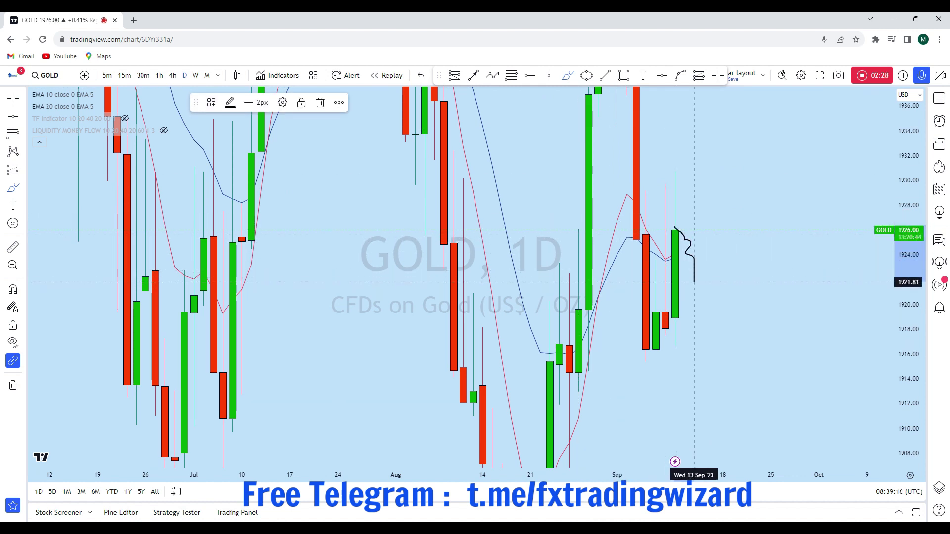
{"action": "mouse_move", "coordinate": [694, 282]}
{"action": "left_mouse_down"}
{"action": "mouse_move", "coordinate": [742, 193]}
{"action": "mouse_move", "coordinate": [741, 123]}
{"action": "mouse_move", "coordinate": [754, 128]}
{"action": "mouse_move", "coordinate": [723, 131]}
{"action": "left_mouse_up"}
{"action": "left_click", "coordinate": [422, 78]}
Sketch a stepped rise from the current daily candle to the 1939.86 line and undo it.
{"action": "scroll", "coordinate": [723, 271], "scroll_direction": "down", "scroll_amount": 5}
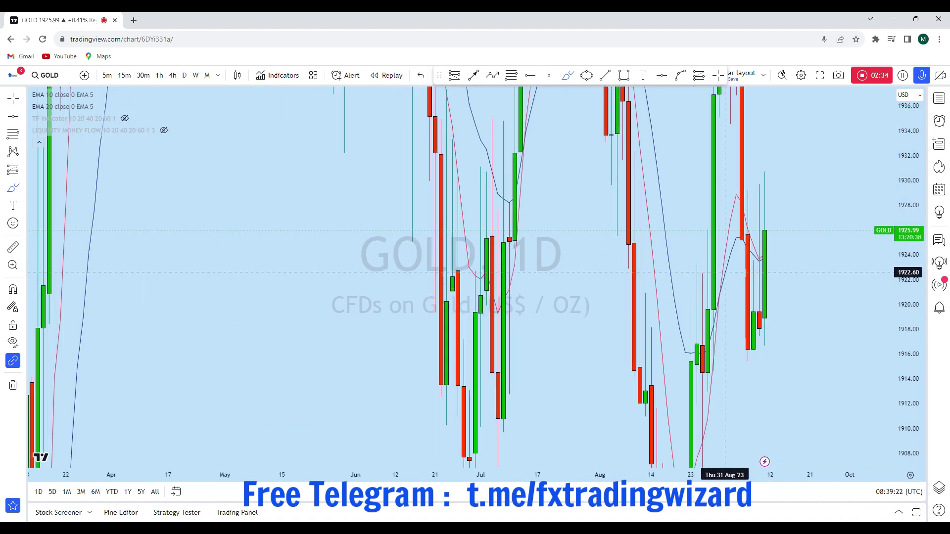
{"action": "left_click_drag", "start_coordinate": [905, 223], "coordinate": [905, 324]}
{"action": "scroll", "coordinate": [757, 214], "scroll_direction": "up", "scroll_amount": 2}
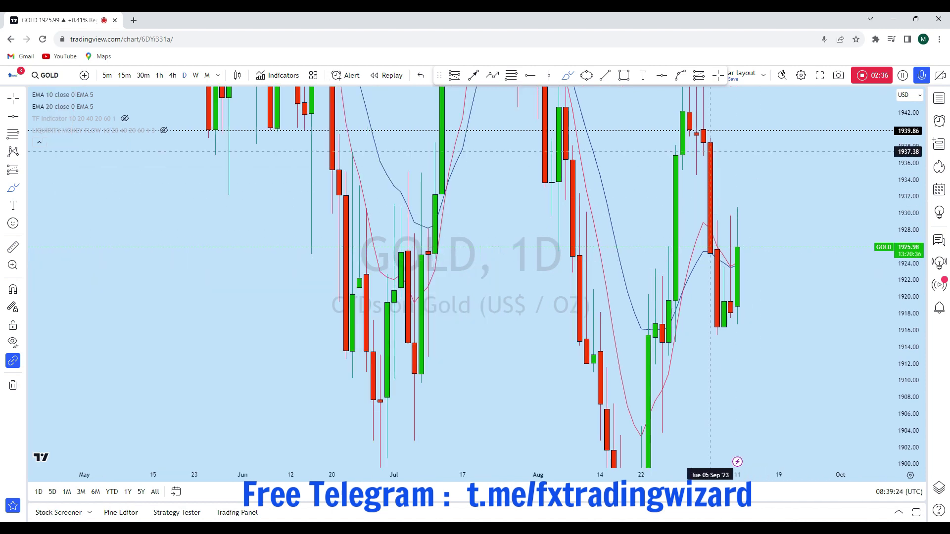
{"action": "mouse_move", "coordinate": [738, 242]}
{"action": "left_mouse_down"}
{"action": "mouse_move", "coordinate": [758, 195]}
{"action": "mouse_move", "coordinate": [758, 137]}
{"action": "left_mouse_up"}
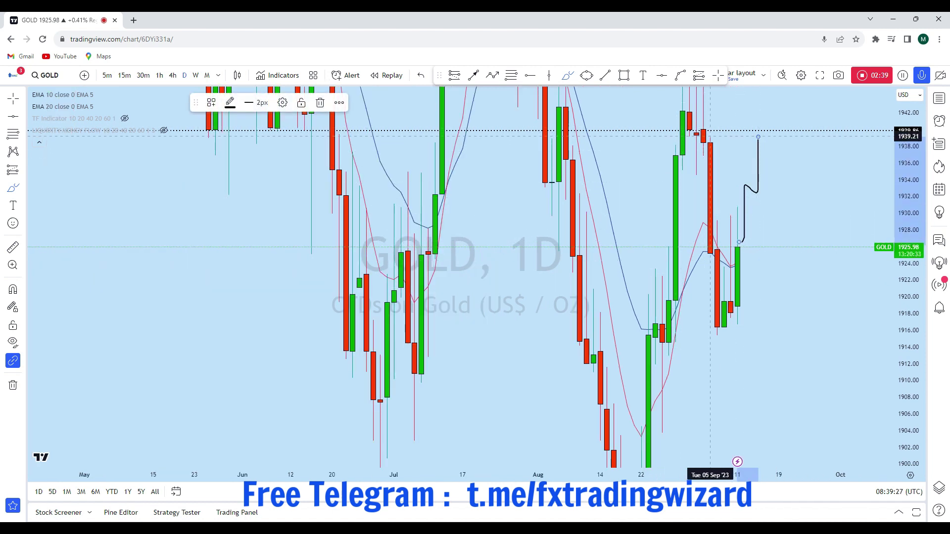
{"action": "left_click", "coordinate": [421, 75]}
Switch the gold chart to the 4-hour timeframe.
{"action": "scroll", "coordinate": [750, 184], "scroll_direction": "down", "scroll_amount": 3}
{"action": "scroll", "coordinate": [695, 139], "scroll_direction": "up", "scroll_amount": 3}
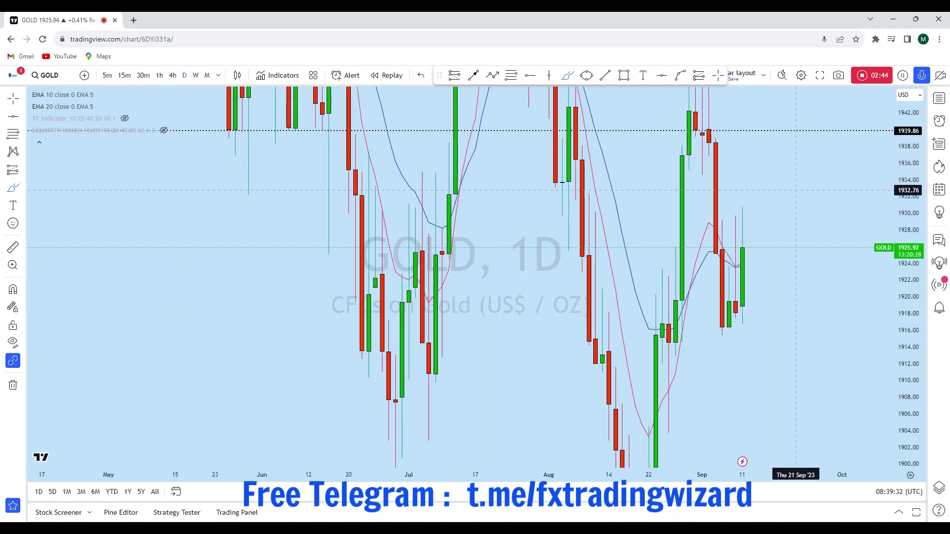
{"action": "left_click", "coordinate": [173, 76]}
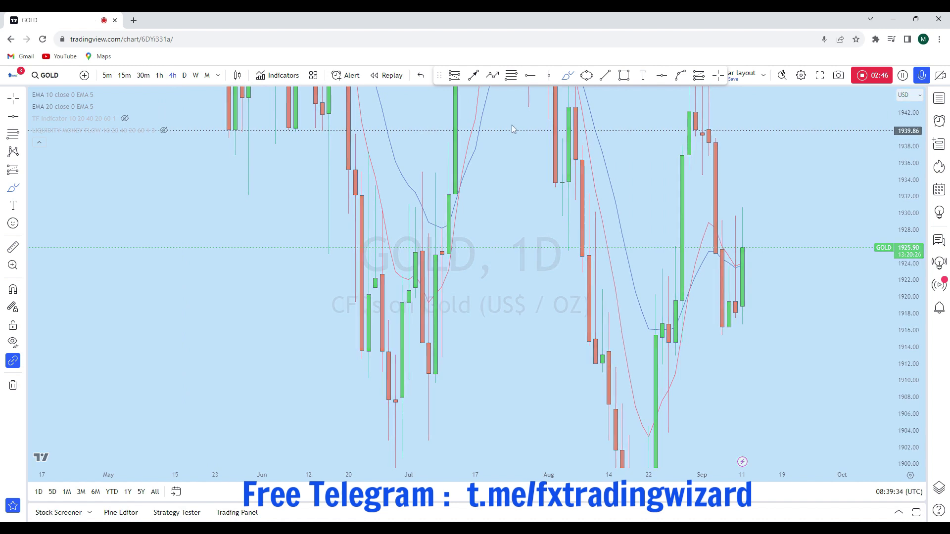
Draw a horizontal line at 1929.04 across the recent 4-hour highs.
{"action": "scroll", "coordinate": [831, 289], "scroll_direction": "down", "scroll_amount": 2}
{"action": "scroll", "coordinate": [844, 295], "scroll_direction": "up", "scroll_amount": 2}
{"action": "scroll", "coordinate": [844, 297], "scroll_direction": "down", "scroll_amount": 2}
{"action": "scroll", "coordinate": [844, 296], "scroll_direction": "up", "scroll_amount": 2}
{"action": "scroll", "coordinate": [844, 296], "scroll_direction": "down", "scroll_amount": 2}
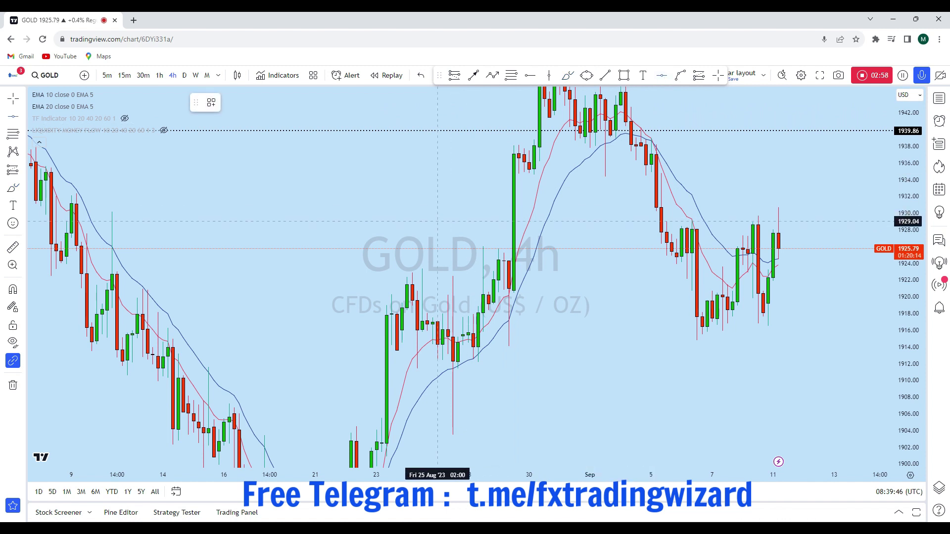
{"action": "left_click", "coordinate": [461, 221]}
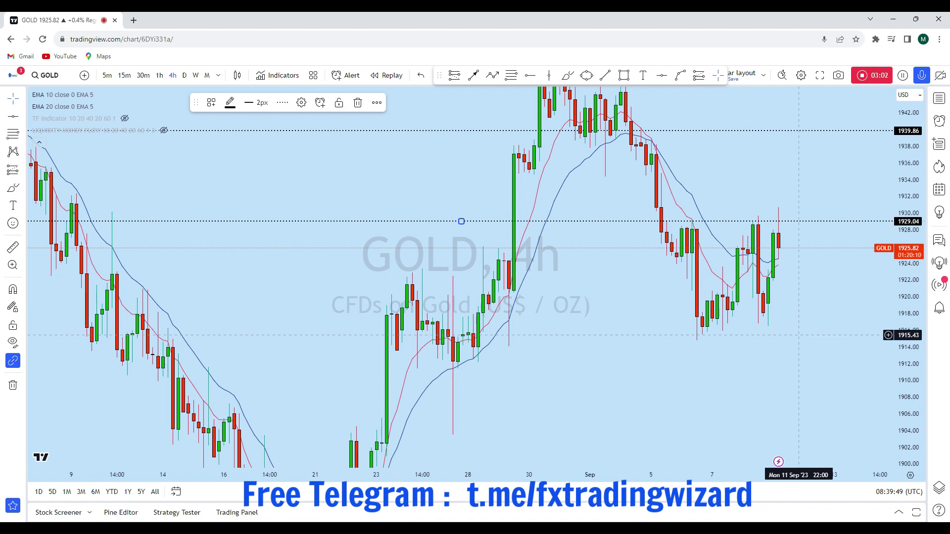
Circle the recent 4-hour highs around the 1929.04 line and sketch a rise to 1939.86, undoing the rise and the last circle.
{"action": "left_click", "coordinate": [737, 208]}
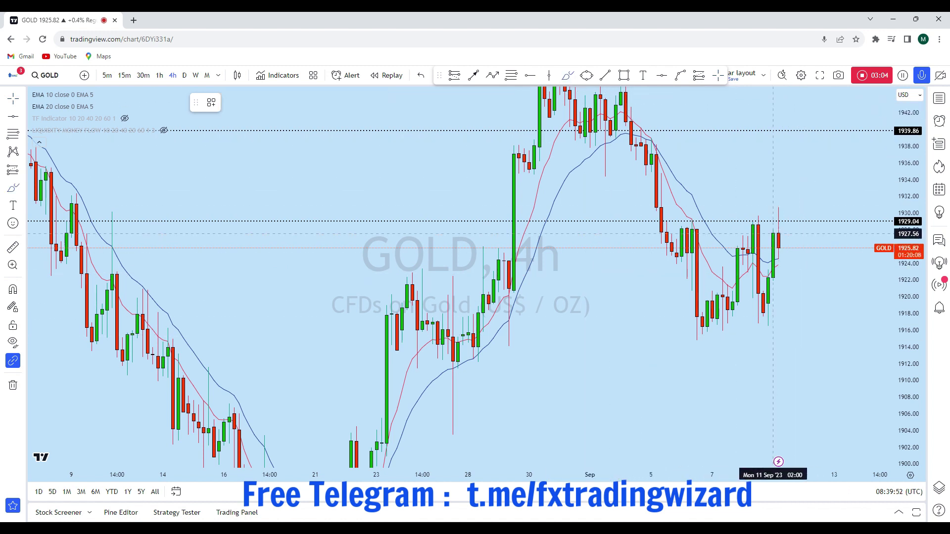
{"action": "left_click_drag", "start_coordinate": [748, 220], "coordinate": [755, 217]}
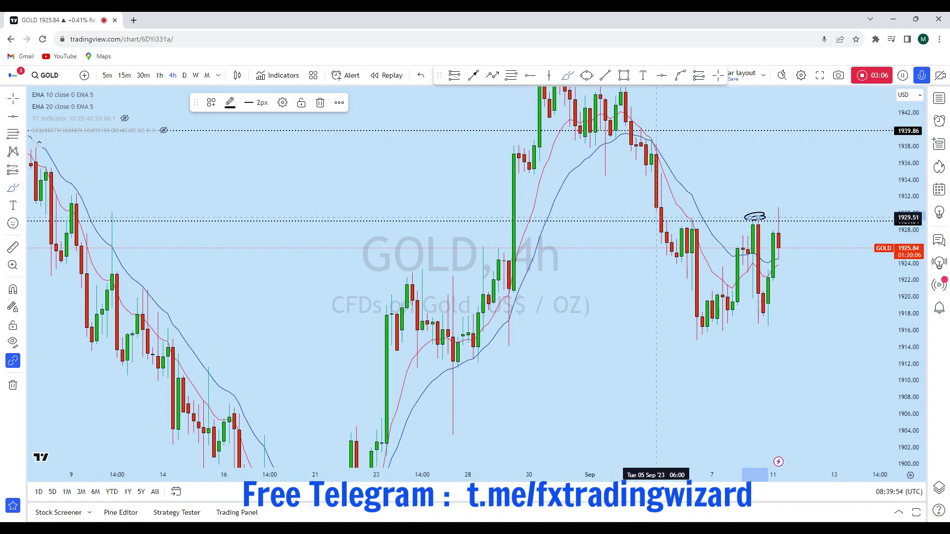
{"action": "left_click_drag", "start_coordinate": [771, 210], "coordinate": [783, 210]}
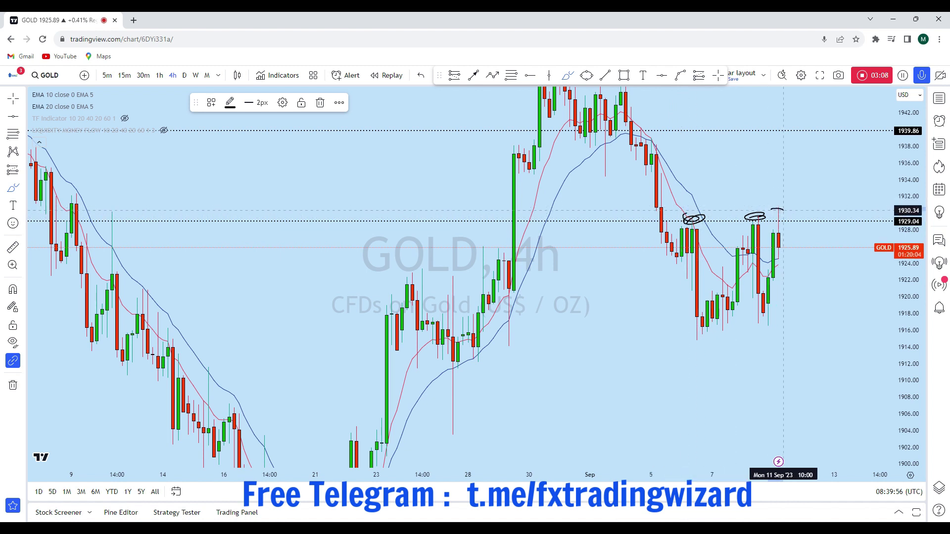
{"action": "left_click_drag", "start_coordinate": [783, 253], "coordinate": [819, 128]}
{"action": "left_click", "coordinate": [421, 76]}
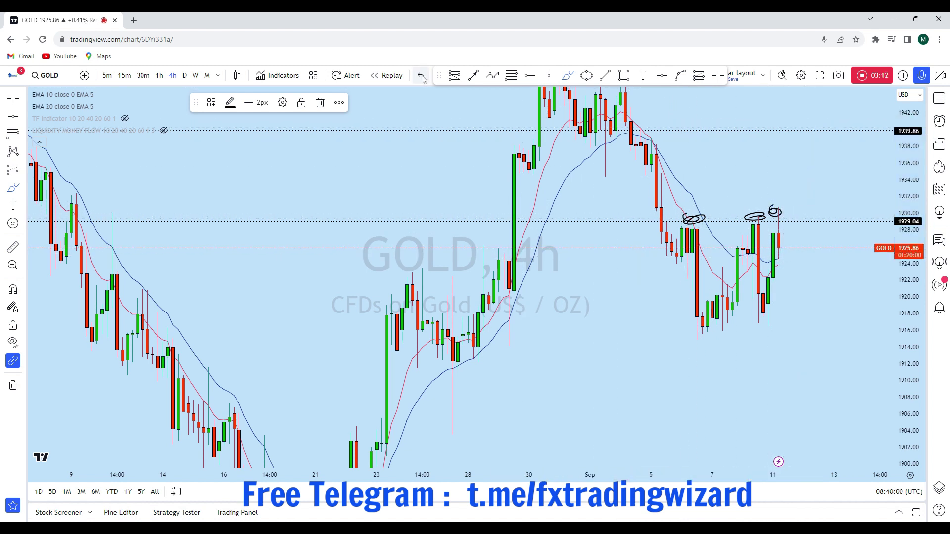
{"action": "left_click", "coordinate": [421, 76]}
Circle the 1 September candles and a point beyond the current candle on the 1939.86 line, removing all brush circles.
{"action": "left_click_drag", "start_coordinate": [604, 127], "coordinate": [589, 132]}
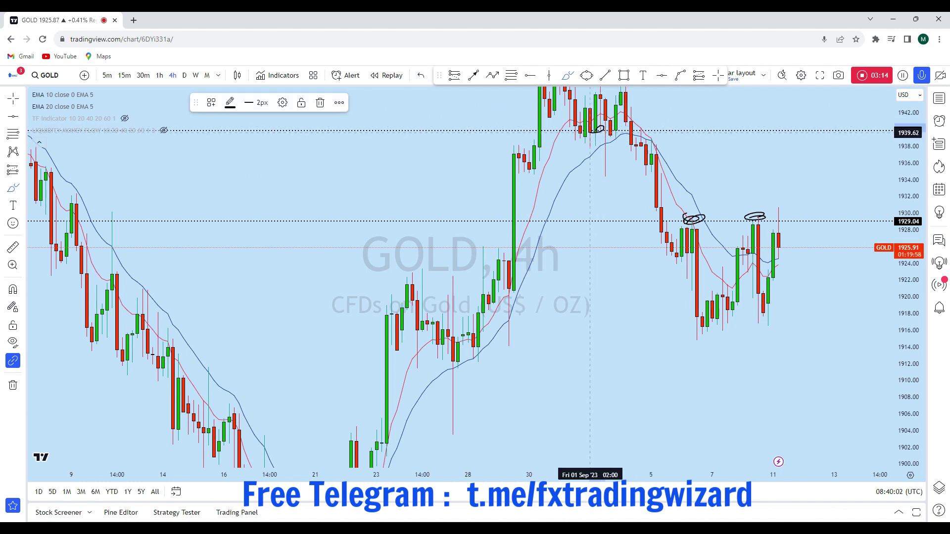
{"action": "scroll", "coordinate": [618, 131], "scroll_direction": "down", "scroll_amount": 1}
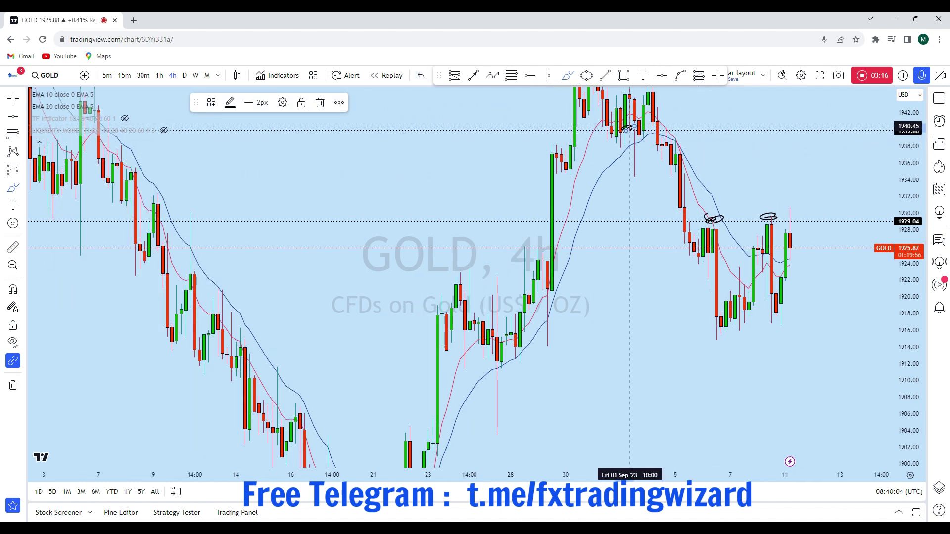
{"action": "mouse_move", "coordinate": [835, 131]}
{"action": "left_mouse_down"}
{"action": "mouse_move", "coordinate": [824, 134]}
{"action": "mouse_move", "coordinate": [837, 133]}
{"action": "left_mouse_up"}
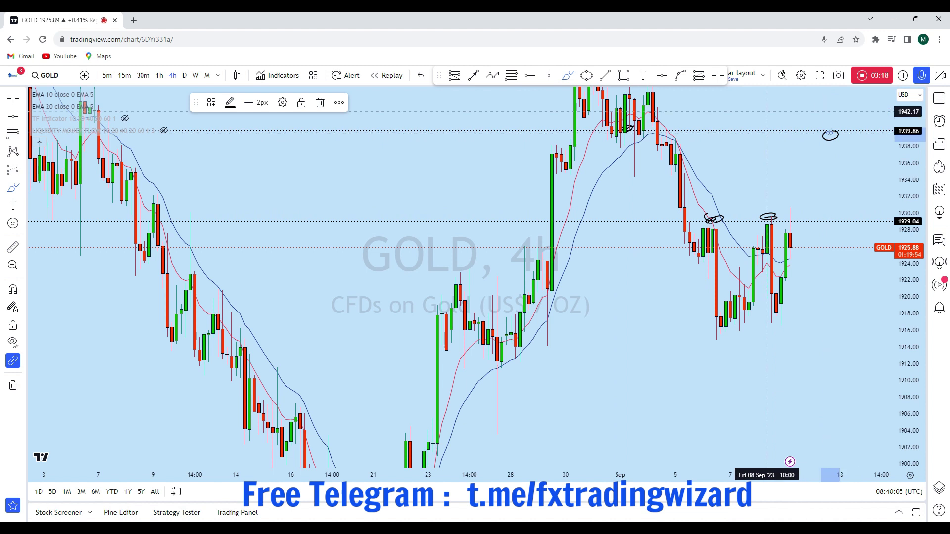
{"action": "left_click", "coordinate": [421, 74]}
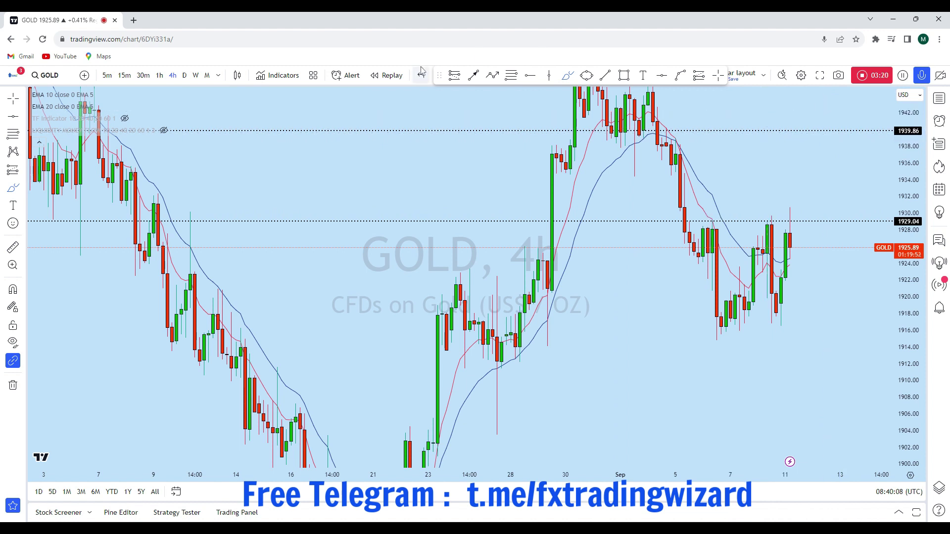
Switch the gold chart to the 1-hour timeframe.
{"action": "scroll", "coordinate": [188, 111], "scroll_direction": "up", "scroll_amount": 2}
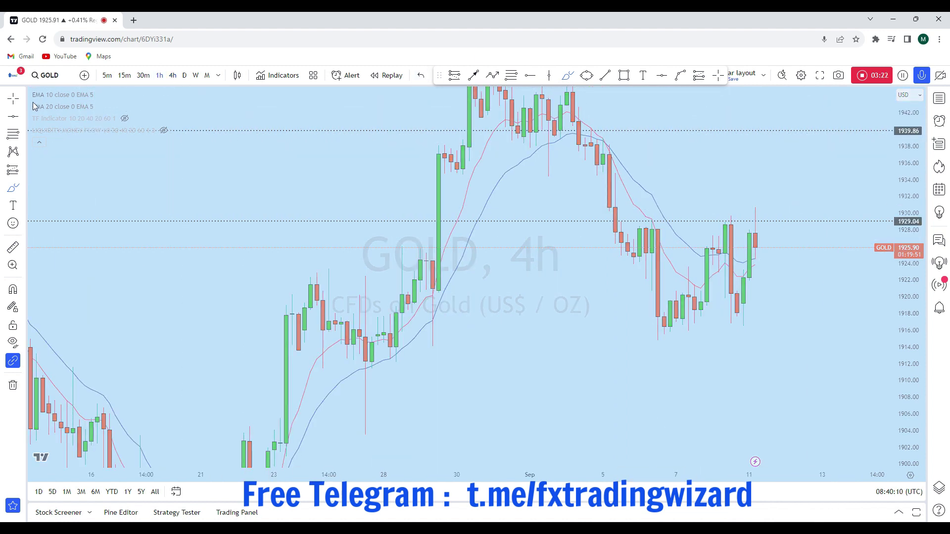
{"action": "left_click", "coordinate": [160, 75]}
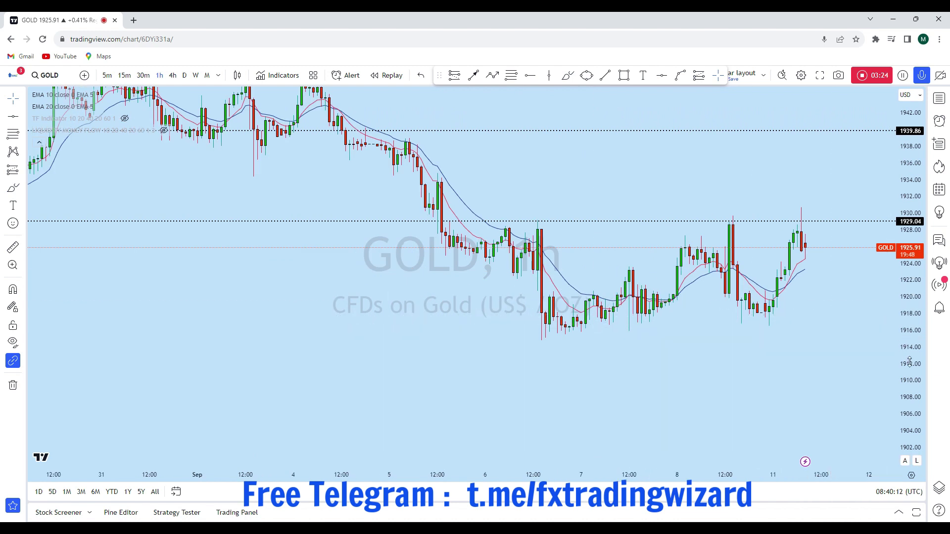
{"action": "scroll", "coordinate": [722, 307], "scroll_direction": "up", "scroll_amount": 3}
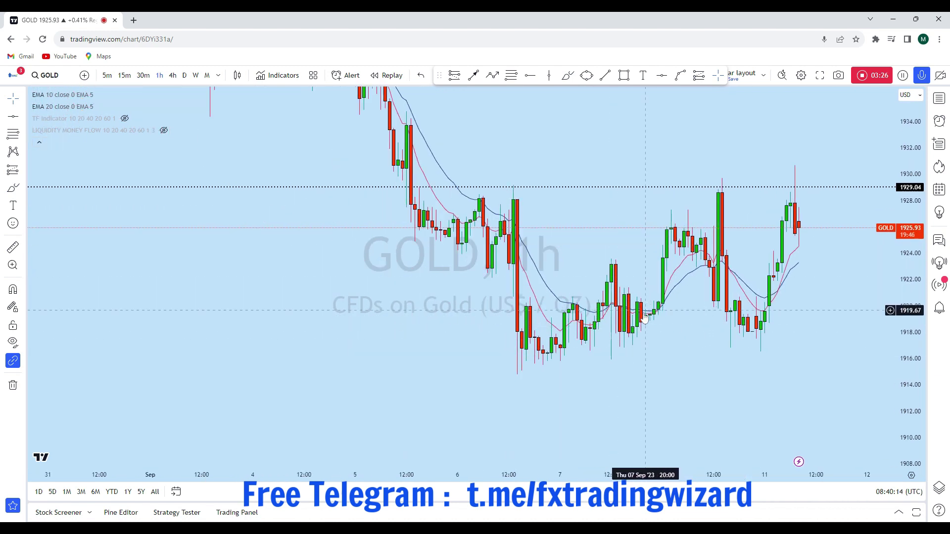
{"action": "scroll", "coordinate": [638, 297], "scroll_direction": "up", "scroll_amount": 2}
Circle the 8 September hourly high above the 1929.04 line and the following lows near 1918, undoing the brush strokes.
{"action": "left_click", "coordinate": [567, 77]}
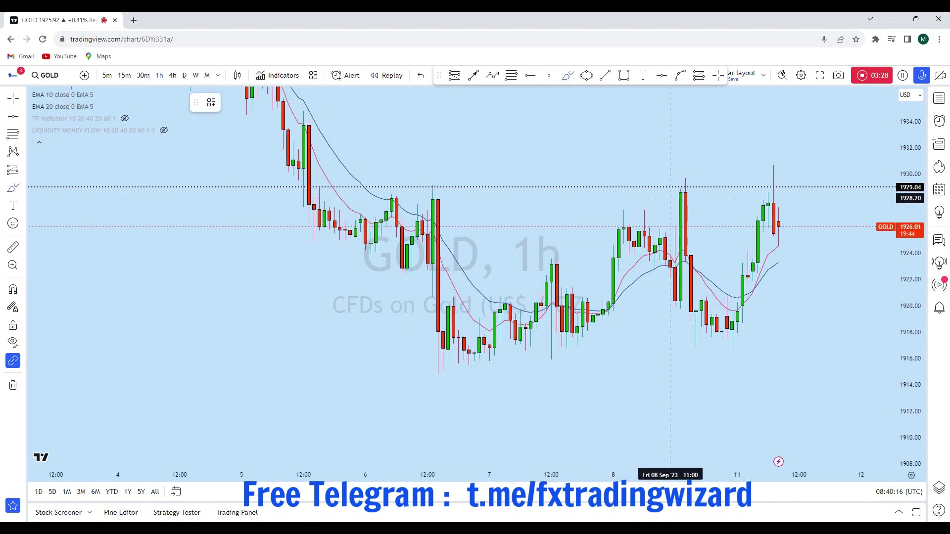
{"action": "left_click_drag", "start_coordinate": [681, 172], "coordinate": [675, 172]}
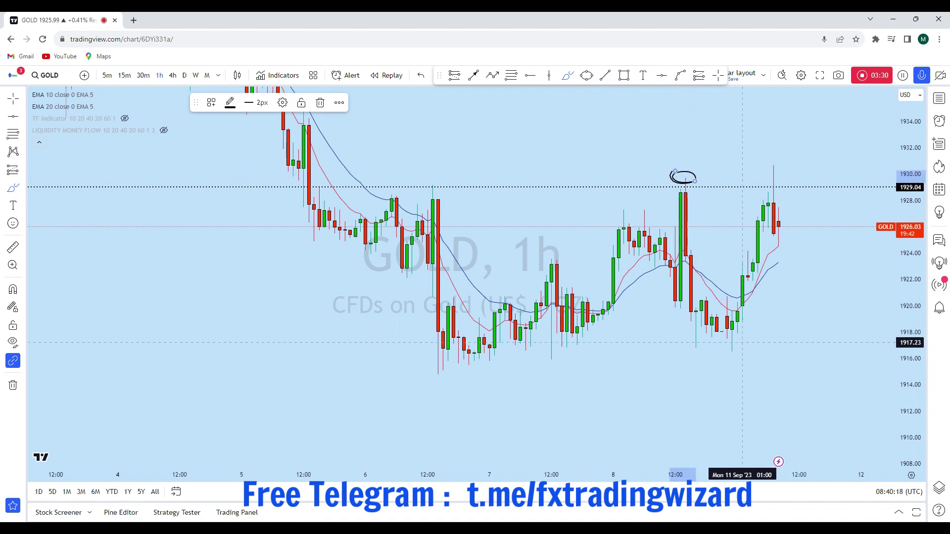
{"action": "left_click_drag", "start_coordinate": [741, 343], "coordinate": [726, 327]}
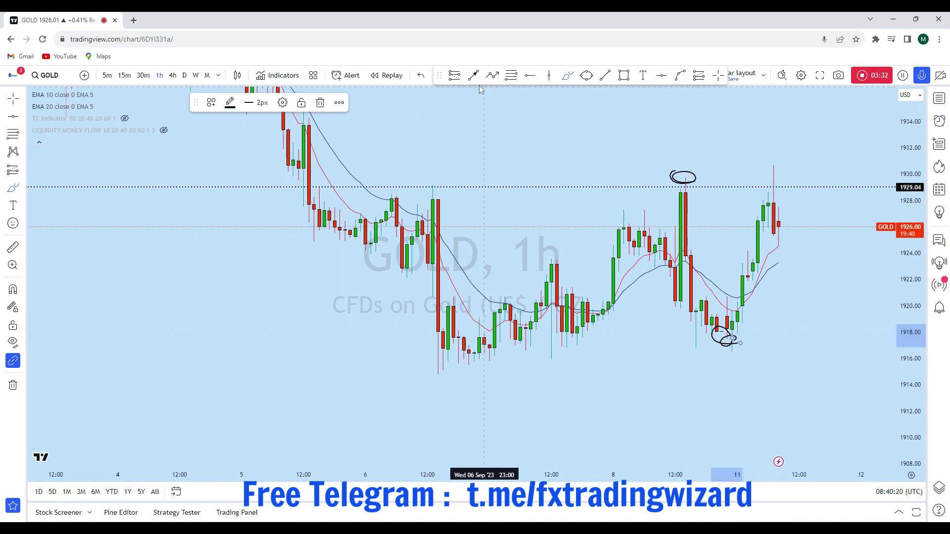
{"action": "left_click", "coordinate": [420, 75]}
{"action": "left_click", "coordinate": [421, 75]}
{"action": "left_click", "coordinate": [420, 76]}
Sketch a rising brush stroke from the low before the 11 September rally up to the recent hourly candles, undoing it.
{"action": "scroll", "coordinate": [762, 277], "scroll_direction": "up", "scroll_amount": 3}
{"action": "scroll", "coordinate": [911, 381], "scroll_direction": "up", "scroll_amount": 8}
{"action": "scroll", "coordinate": [698, 387], "scroll_direction": "up", "scroll_amount": 2}
{"action": "scroll", "coordinate": [698, 387], "scroll_direction": "up", "scroll_amount": 1}
{"action": "mouse_move", "coordinate": [605, 418]}
{"action": "left_mouse_down"}
{"action": "mouse_move", "coordinate": [623, 349]}
{"action": "mouse_move", "coordinate": [623, 272]}
{"action": "mouse_move", "coordinate": [641, 258]}
{"action": "mouse_move", "coordinate": [652, 168]}
{"action": "mouse_move", "coordinate": [675, 182]}
{"action": "mouse_move", "coordinate": [688, 116]}
{"action": "left_mouse_up"}
{"action": "left_click", "coordinate": [421, 75]}
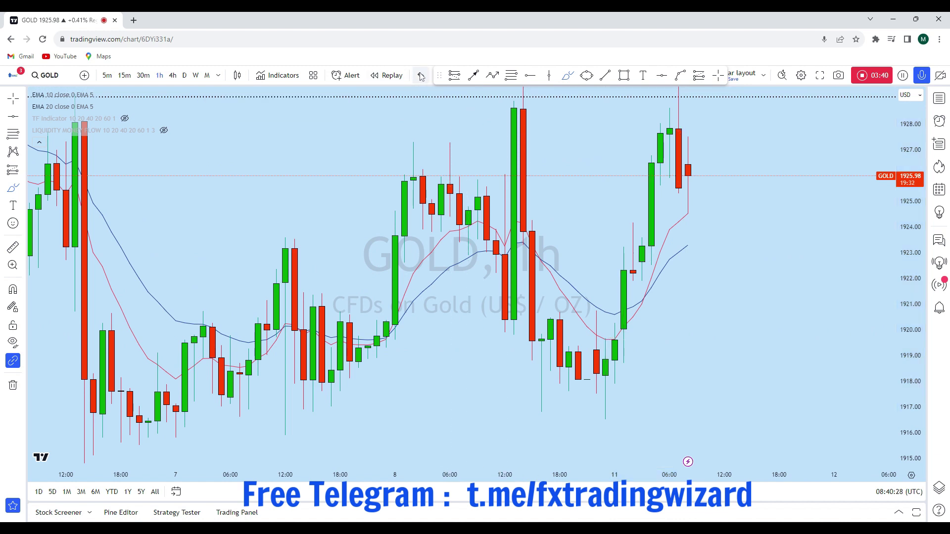
Trace the 11 September hourly rally with its pullback and peak, extend it down to about 1922.6, and undo the stroke.
{"action": "left_click_drag", "start_coordinate": [604, 396], "coordinate": [623, 225]}
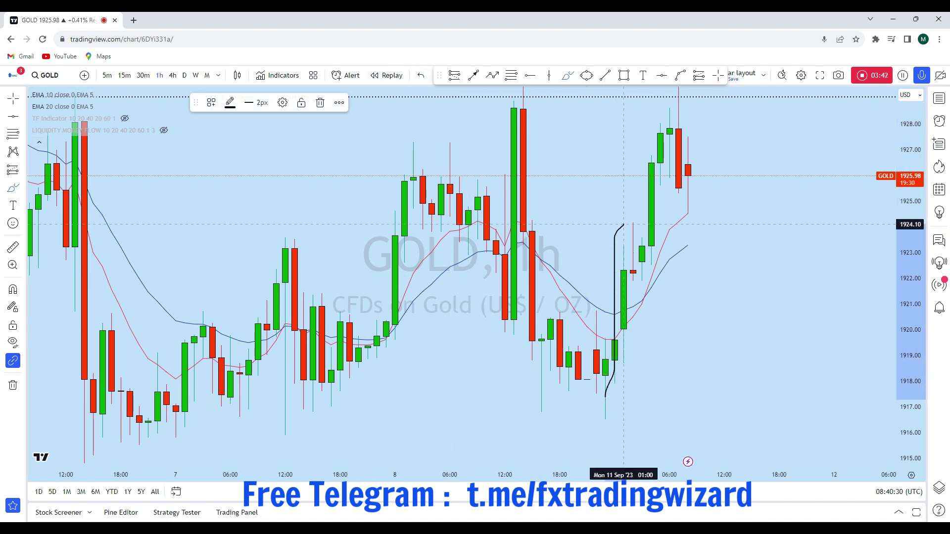
{"action": "mouse_move", "coordinate": [642, 276]}
{"action": "left_mouse_down"}
{"action": "mouse_move", "coordinate": [669, 106]}
{"action": "mouse_move", "coordinate": [687, 169]}
{"action": "left_mouse_up"}
{"action": "left_click_drag", "start_coordinate": [697, 243], "coordinate": [696, 262]}
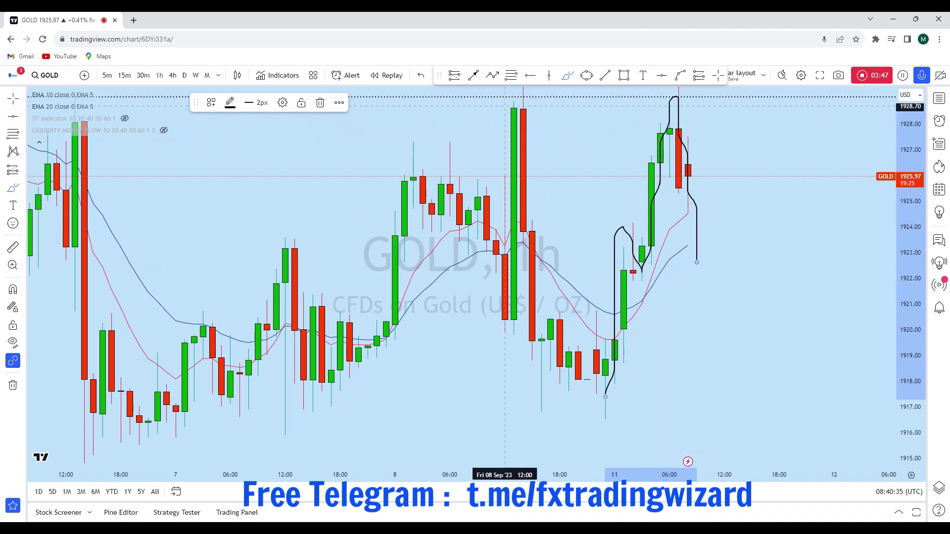
{"action": "left_click", "coordinate": [418, 74]}
Draw a rectangle zone between 1920.72 and 1921.89, from 7 September 23:00 to 11 September 17:00.
{"action": "scroll", "coordinate": [600, 102], "scroll_direction": "up", "scroll_amount": 2}
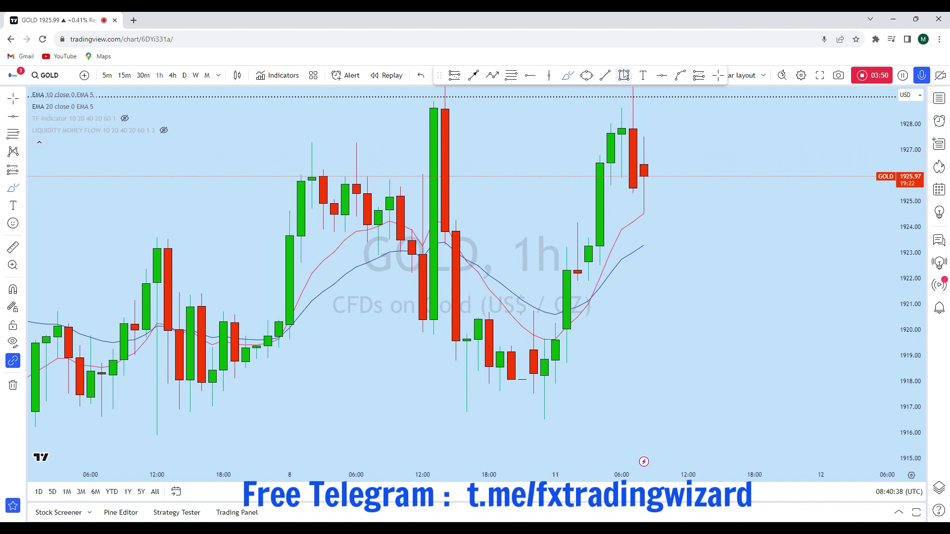
{"action": "scroll", "coordinate": [622, 297], "scroll_direction": "down", "scroll_amount": 2}
{"action": "left_click_drag", "start_coordinate": [396, 311], "coordinate": [773, 281]}
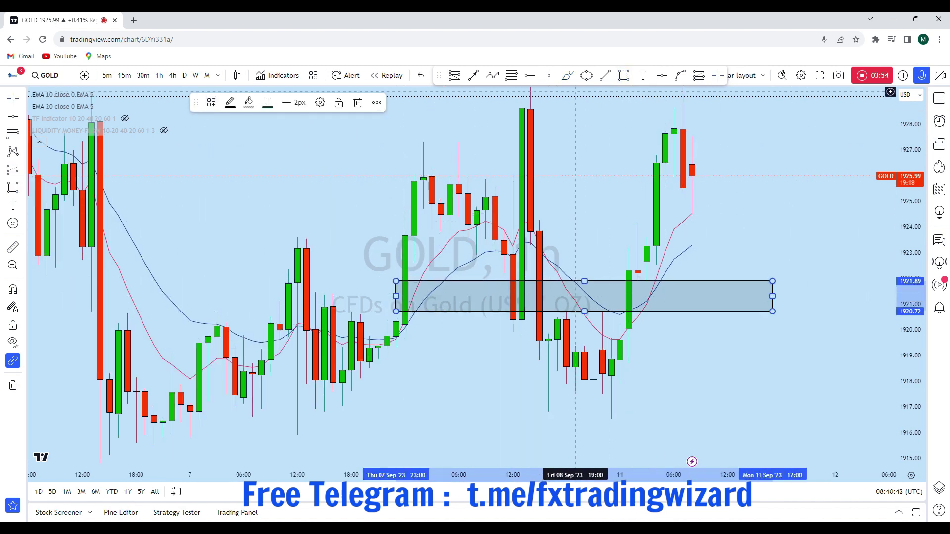
Circle the hourly candle wicks touching the rectangle zone's upper and lower edges, undoing both circles.
{"action": "left_click", "coordinate": [568, 76]}
{"action": "left_click_drag", "start_coordinate": [629, 280], "coordinate": [638, 273]}
{"action": "left_click_drag", "start_coordinate": [610, 313], "coordinate": [593, 315]}
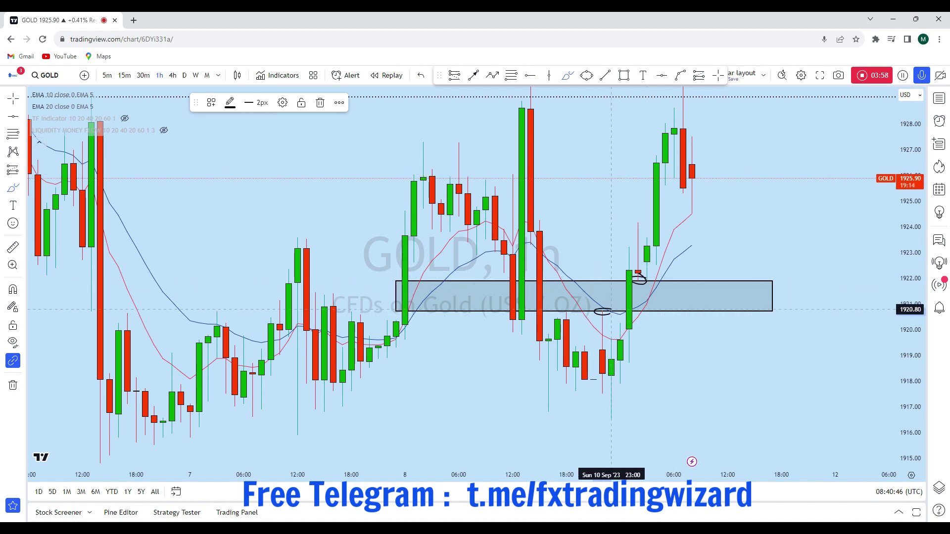
{"action": "scroll", "coordinate": [702, 307], "scroll_direction": "down", "scroll_amount": 2}
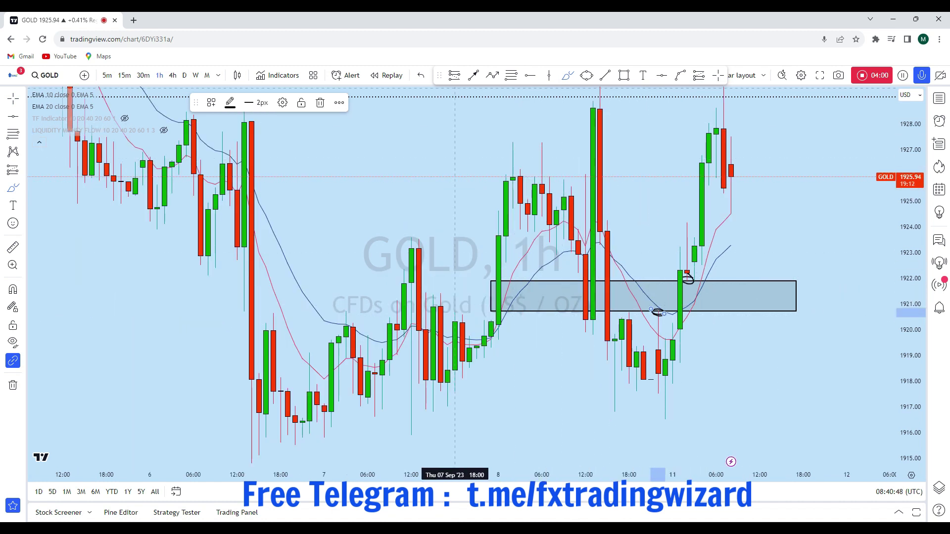
{"action": "left_click", "coordinate": [421, 75]}
{"action": "left_click", "coordinate": [421, 75]}
Sketch a drop from the current hourly candle into the rectangle zone and a rising arrow past the 1929.04 line to about 1932.
{"action": "left_click_drag", "start_coordinate": [908, 320], "coordinate": [910, 353]}
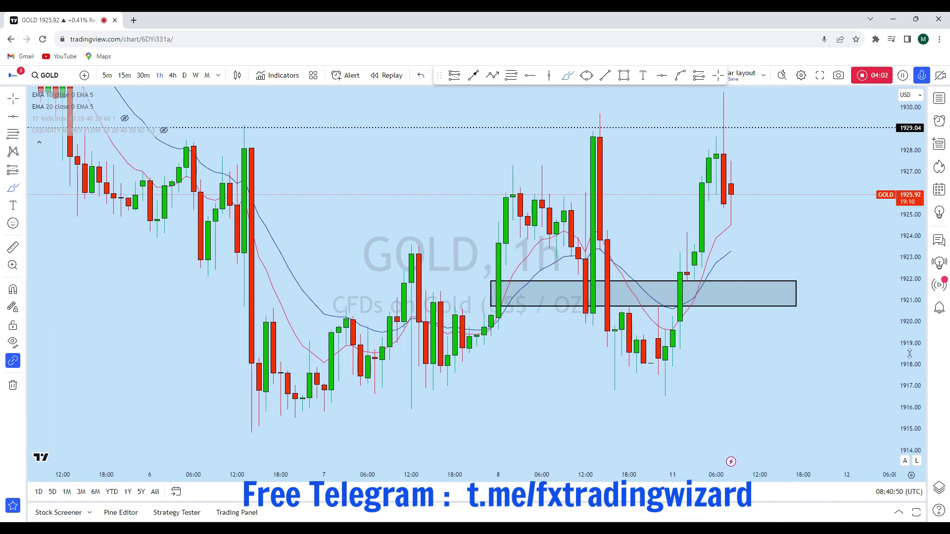
{"action": "scroll", "coordinate": [396, 248], "scroll_direction": "up", "scroll_amount": 1}
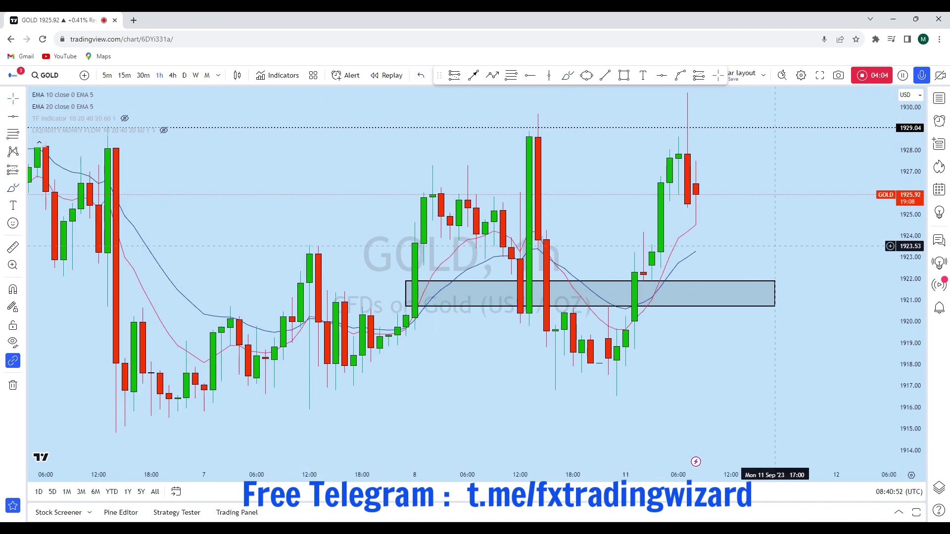
{"action": "left_click_drag", "start_coordinate": [757, 243], "coordinate": [672, 287]}
{"action": "scroll", "coordinate": [687, 287], "scroll_direction": "down", "scroll_amount": 3}
{"action": "left_click", "coordinate": [567, 75]}
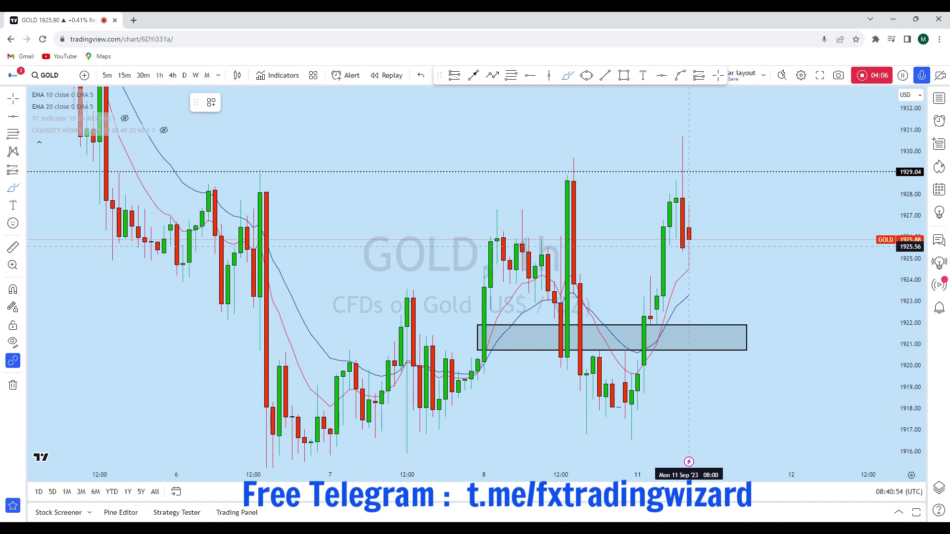
{"action": "left_click_drag", "start_coordinate": [689, 245], "coordinate": [701, 285]}
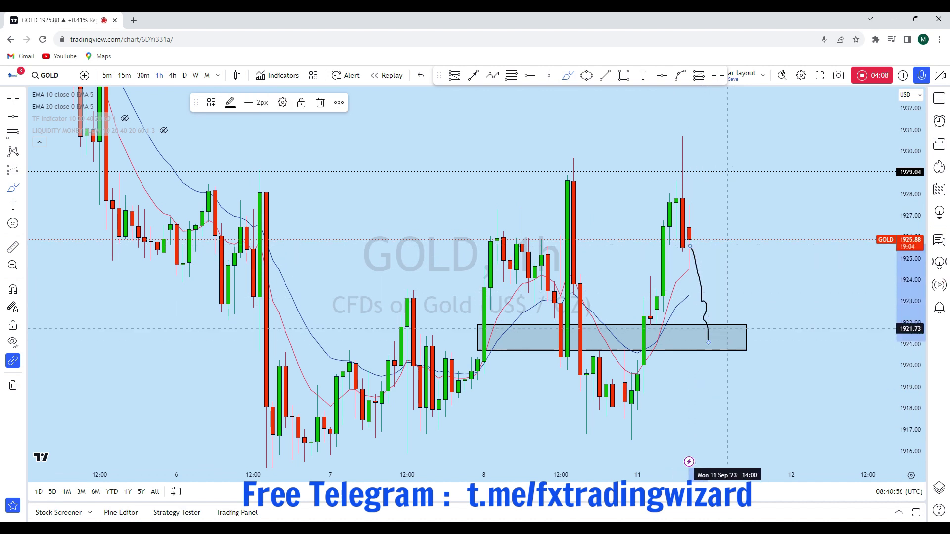
{"action": "scroll", "coordinate": [692, 332], "scroll_direction": "up", "scroll_amount": 1}
{"action": "mouse_move", "coordinate": [668, 342]}
{"action": "left_mouse_down"}
{"action": "mouse_move", "coordinate": [776, 100]}
{"action": "mouse_move", "coordinate": [754, 116]}
{"action": "left_mouse_up"}
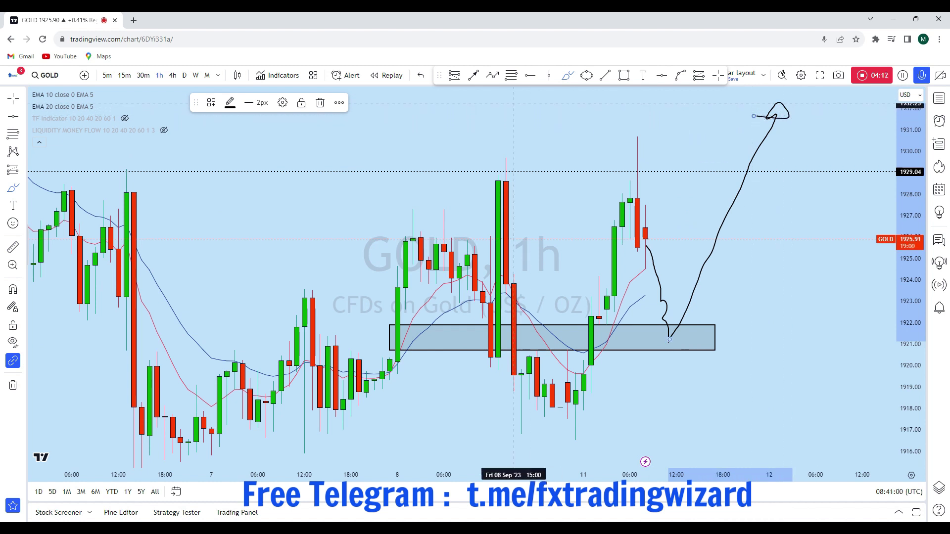
Undo the last freehand stroke and draw a small circle inside the rectangle zone at about 1921, below the latest hourly candles.
{"action": "left_click", "coordinate": [421, 75]}
{"action": "left_click", "coordinate": [586, 75]}
{"action": "left_click", "coordinate": [629, 355]}
{"action": "left_click", "coordinate": [696, 313]}
Draw an arrow from the circle at 1921.48 on 11 September 07:00 up to 1930.59 on 12 September 07:00.
{"action": "left_click_drag", "start_coordinate": [731, 286], "coordinate": [579, 349]}
{"action": "scroll", "coordinate": [544, 238], "scroll_direction": "down", "scroll_amount": 3}
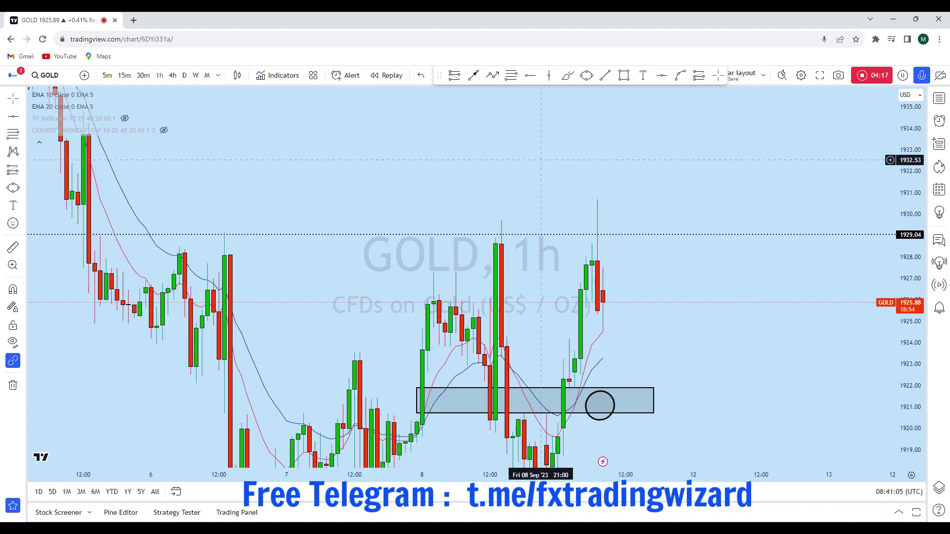
{"action": "left_click", "coordinate": [473, 75]}
{"action": "left_click", "coordinate": [597, 396]}
{"action": "left_click", "coordinate": [731, 201]}
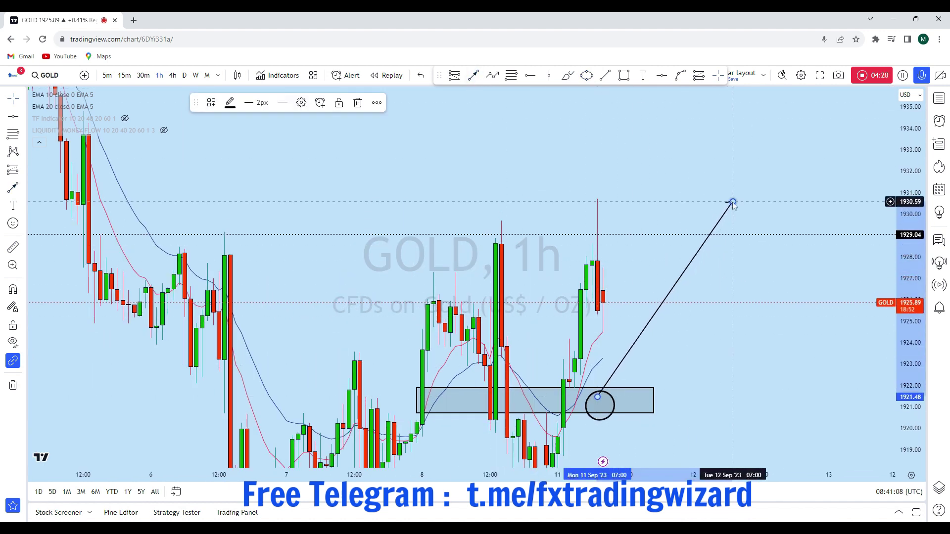
Raise the projection arrow's tip to about 1932.5, keeping its start at the circle in the zone.
{"action": "scroll", "coordinate": [747, 297], "scroll_direction": "up", "scroll_amount": 2}
{"action": "scroll", "coordinate": [753, 314], "scroll_direction": "down", "scroll_amount": 2}
{"action": "left_click_drag", "start_coordinate": [757, 314], "coordinate": [780, 286]}
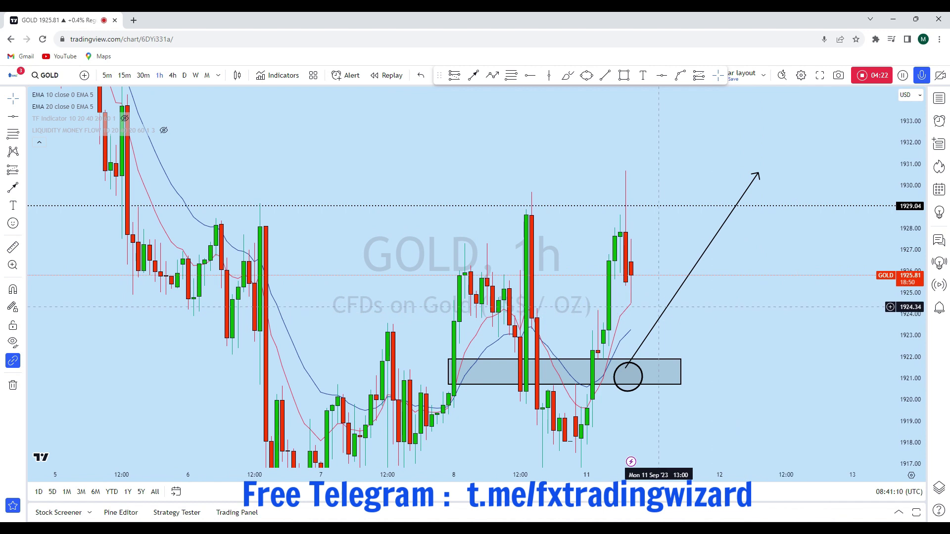
{"action": "scroll", "coordinate": [604, 384], "scroll_direction": "up", "scroll_amount": 2}
{"action": "left_click_drag", "start_coordinate": [705, 338], "coordinate": [758, 350]}
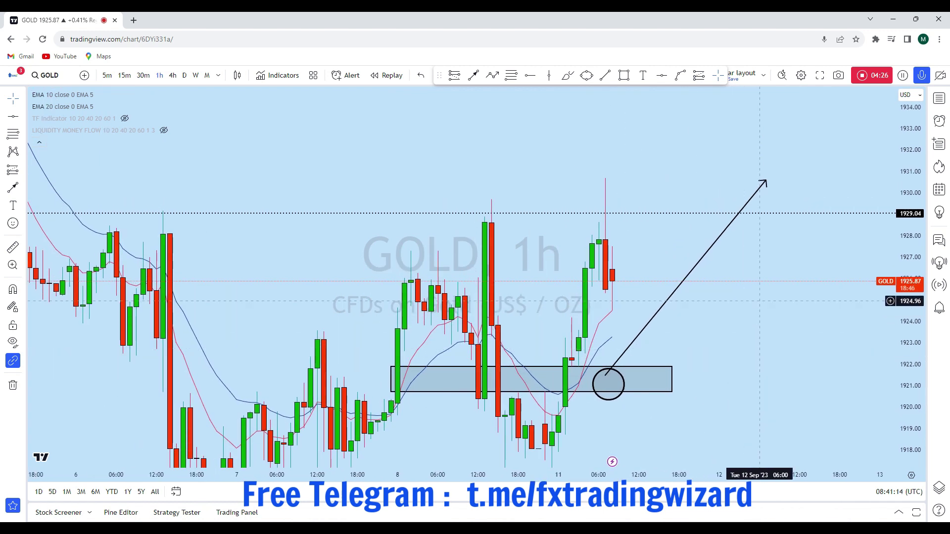
{"action": "left_click_drag", "start_coordinate": [764, 183], "coordinate": [769, 138]}
{"action": "scroll", "coordinate": [790, 290], "scroll_direction": "down", "scroll_amount": 2}
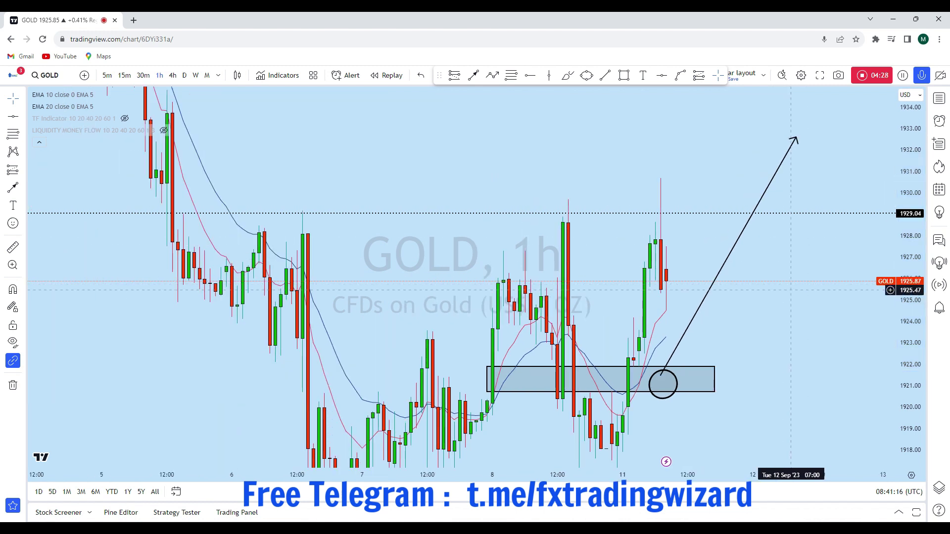
{"action": "left_click_drag", "start_coordinate": [791, 290], "coordinate": [728, 313]}
{"action": "scroll", "coordinate": [778, 311], "scroll_direction": "down", "scroll_amount": 2}
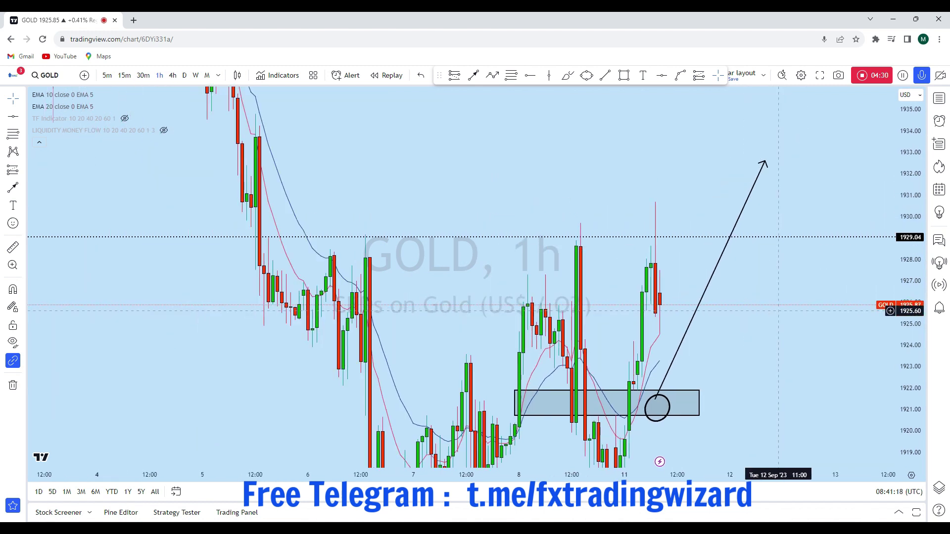